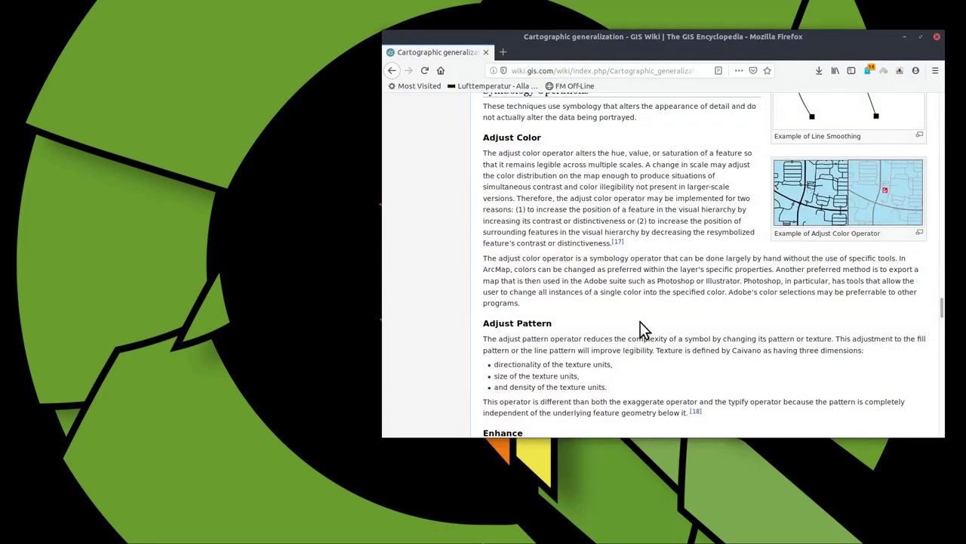
Browse the GIS Wiki generalization article from the top down past its Contents
{"action": "scroll", "coordinate": [559, 256], "scroll_direction": "down", "scroll_amount": 5}
{"action": "scroll", "coordinate": [558, 256], "scroll_direction": "down", "scroll_amount": 5}
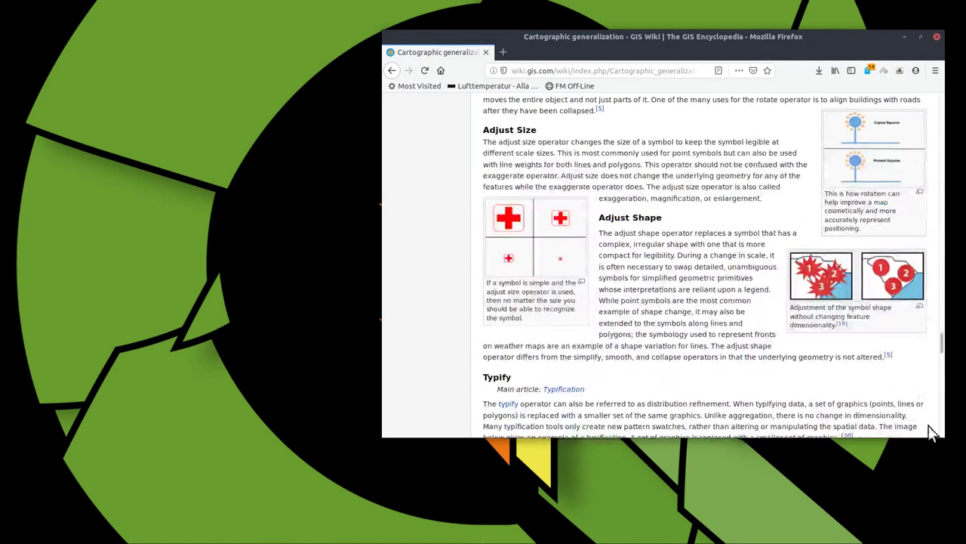
{"action": "left_click_drag", "start_coordinate": [943, 339], "coordinate": [859, 96]}
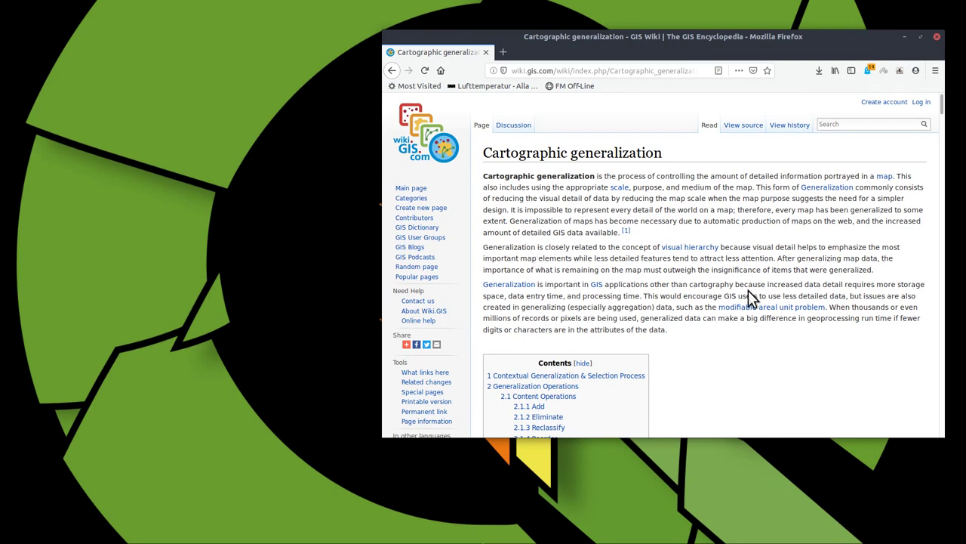
{"action": "scroll", "coordinate": [744, 290], "scroll_direction": "down", "scroll_amount": 5}
{"action": "scroll", "coordinate": [737, 290], "scroll_direction": "down", "scroll_amount": 5}
{"action": "scroll", "coordinate": [734, 291], "scroll_direction": "down", "scroll_amount": 5}
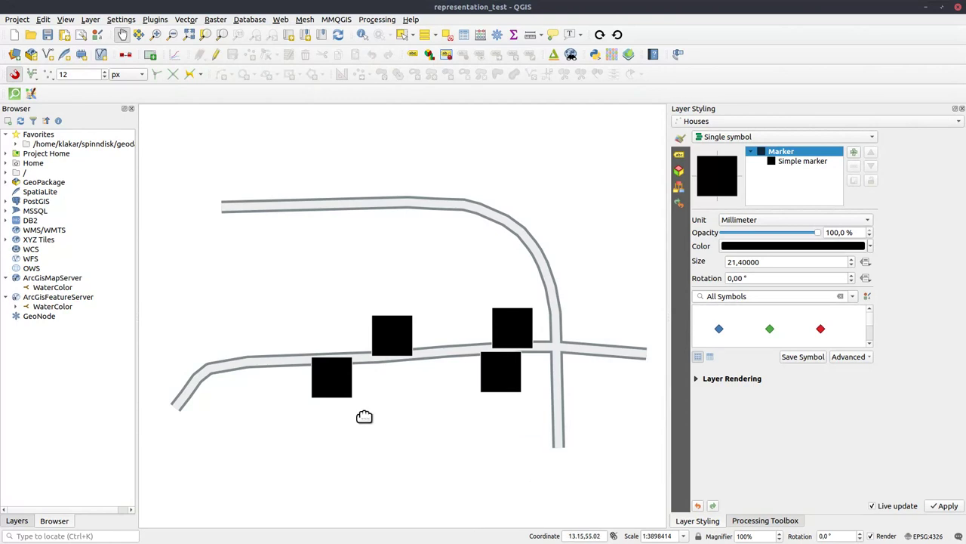
Show the Layers panel listing Houses and Roads instead of the file browser
{"action": "left_click", "coordinate": [16, 520]}
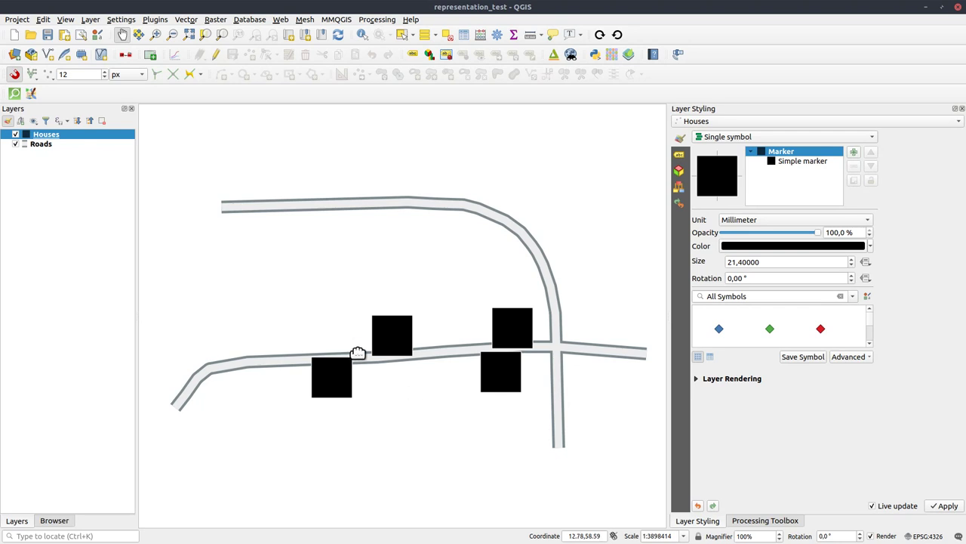
Turn on single 'House' labels for the Houses layer
{"action": "left_click", "coordinate": [678, 155]}
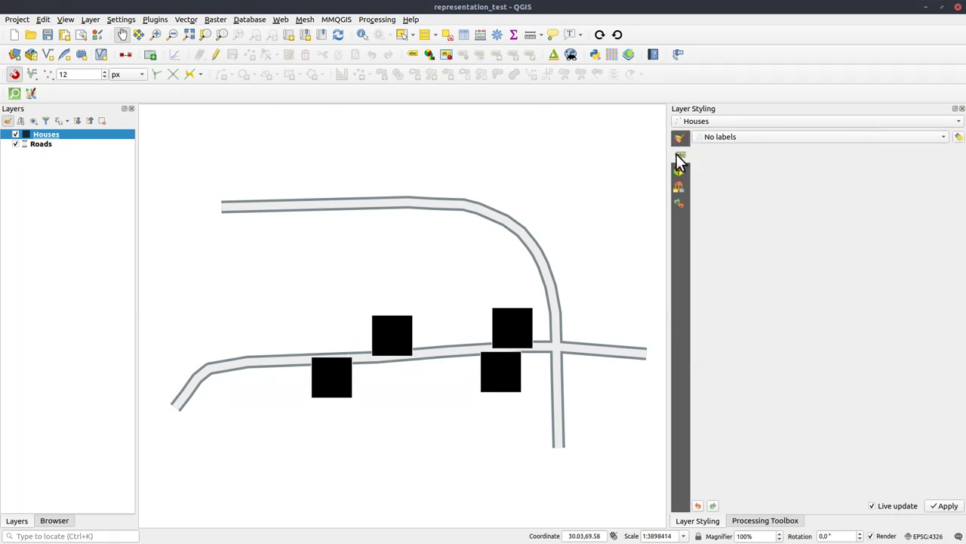
{"action": "left_click", "coordinate": [733, 137]}
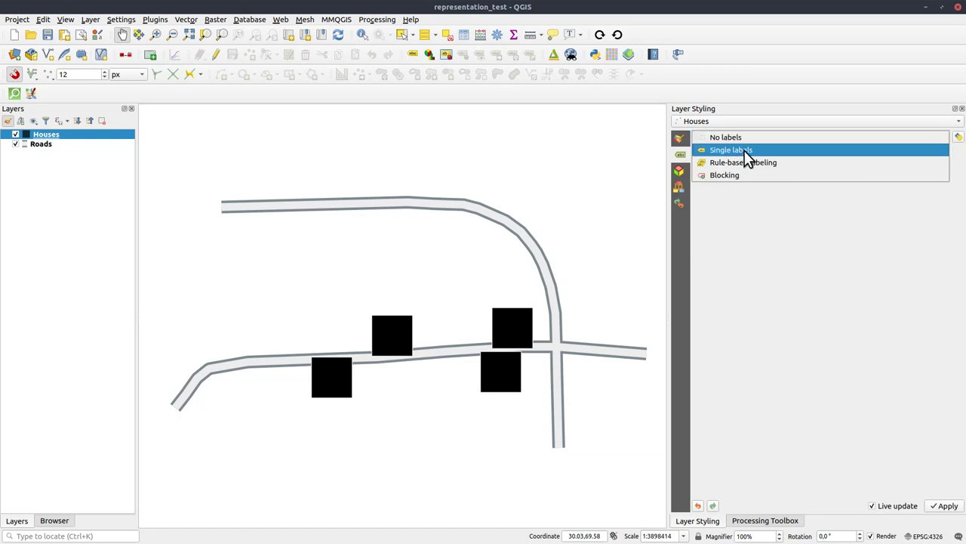
{"action": "left_click", "coordinate": [746, 153]}
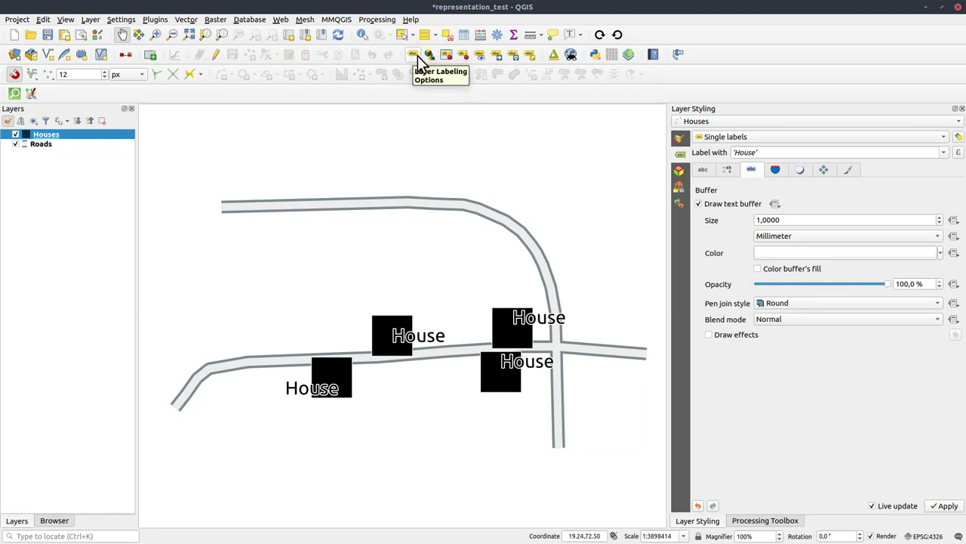
Move the upper houses' labels above them and the lower ones below, keyed on fid
{"action": "left_click", "coordinate": [498, 52]}
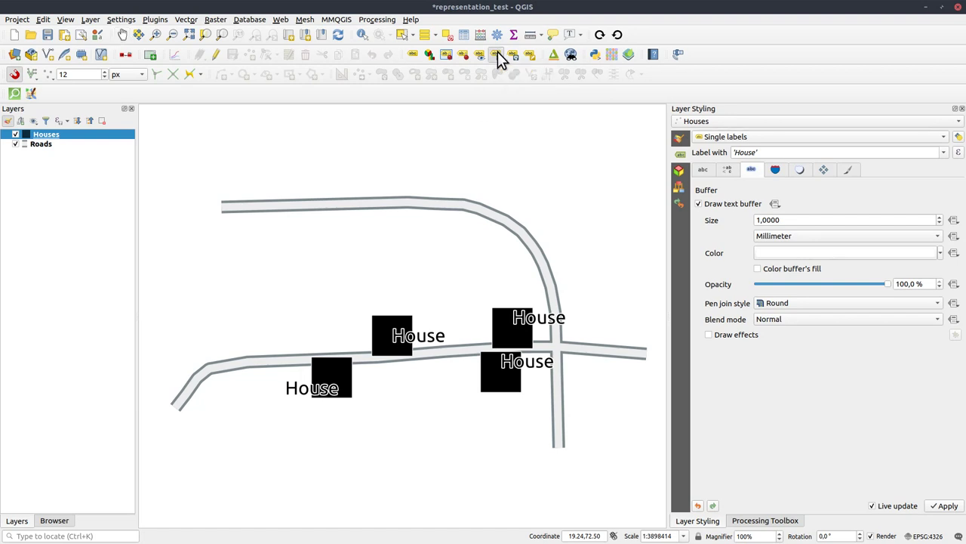
{"action": "left_click", "coordinate": [519, 318]}
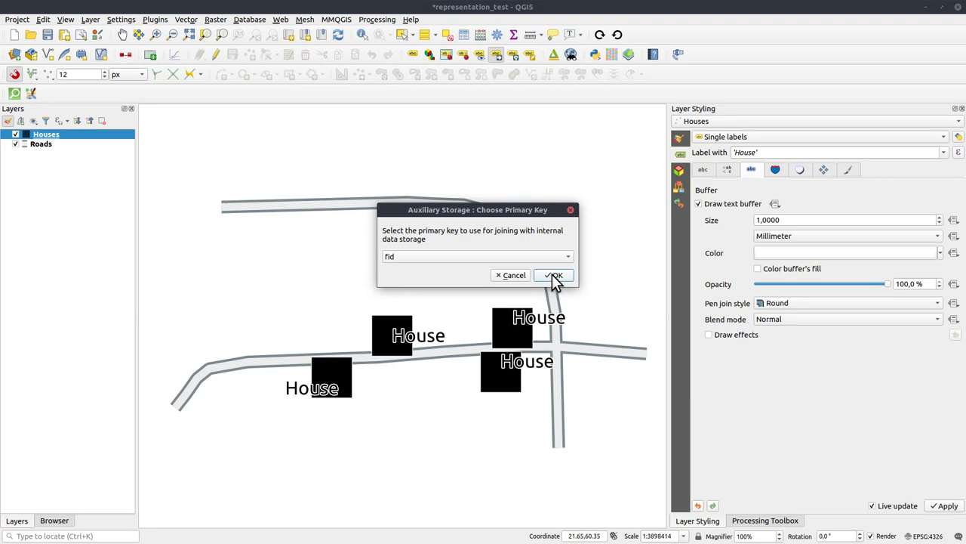
{"action": "left_click", "coordinate": [553, 275]}
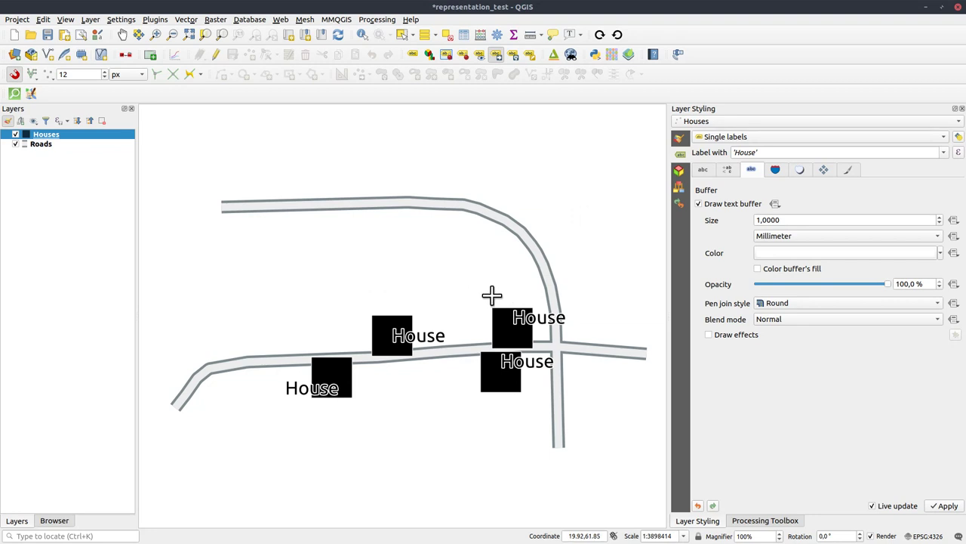
{"action": "left_click_drag", "start_coordinate": [518, 319], "coordinate": [484, 296]}
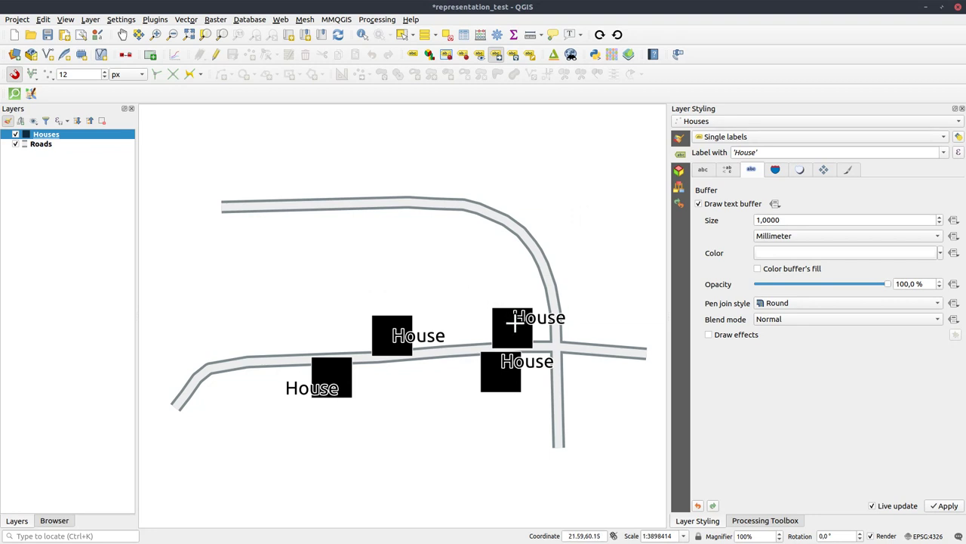
{"action": "left_click", "coordinate": [484, 296]}
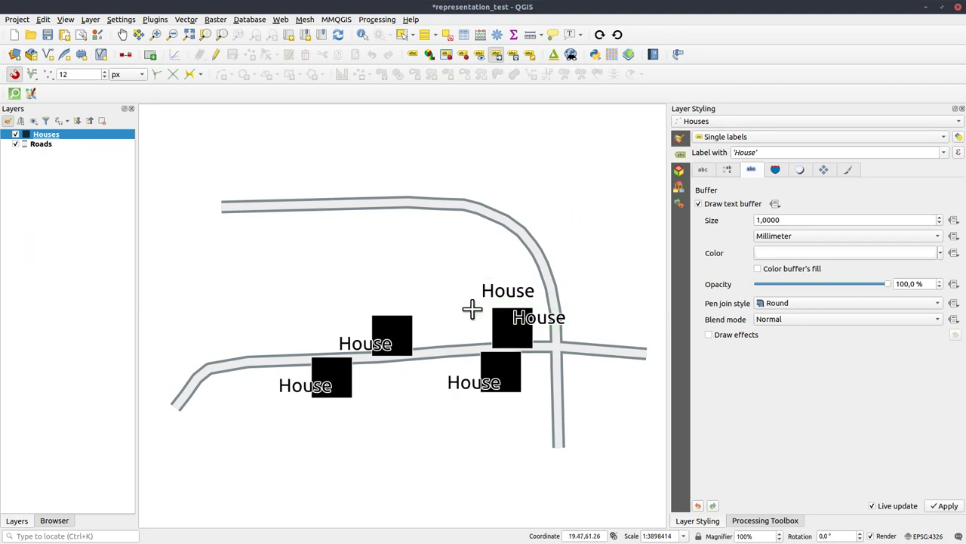
{"action": "left_click", "coordinate": [357, 344]}
{"action": "left_click", "coordinate": [382, 301]}
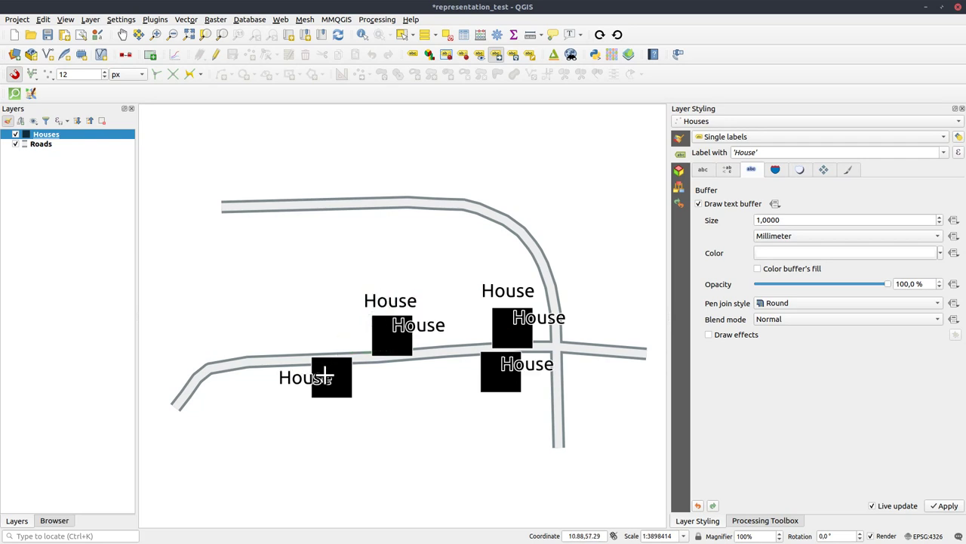
{"action": "left_click", "coordinate": [314, 379]}
{"action": "left_click", "coordinate": [342, 415]}
{"action": "left_click", "coordinate": [500, 382]}
{"action": "left_click", "coordinate": [492, 411]}
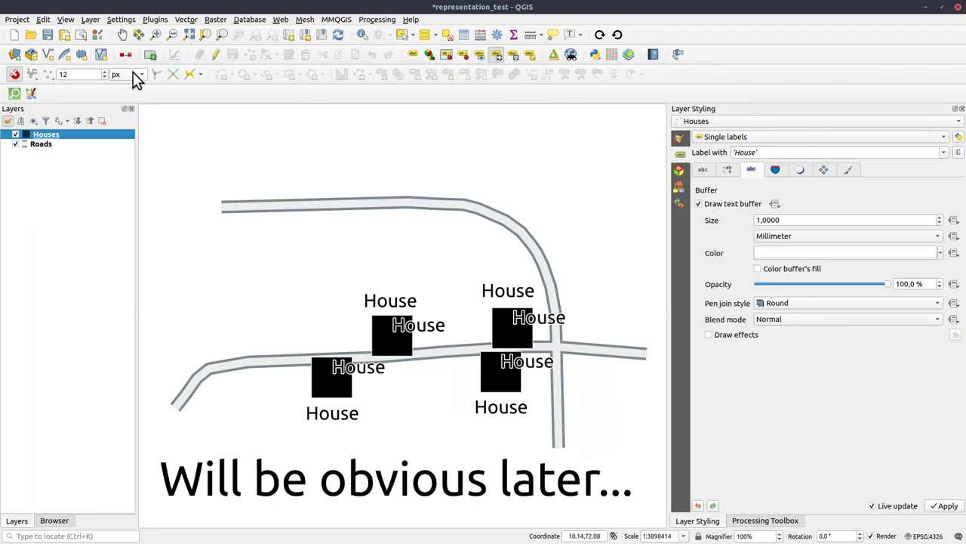
Nudge the map, review label placement, and set the Houses labels to No labels
{"action": "left_click", "coordinate": [122, 35]}
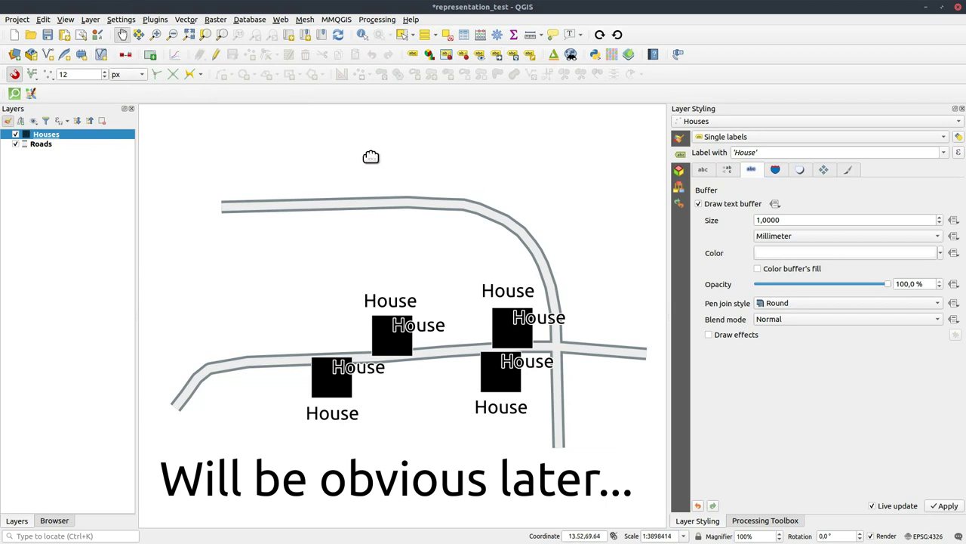
{"action": "mouse_move", "coordinate": [361, 159]}
{"action": "left_mouse_down"}
{"action": "mouse_move", "coordinate": [378, 164]}
{"action": "mouse_move", "coordinate": [359, 162]}
{"action": "left_mouse_up"}
{"action": "left_click", "coordinate": [760, 139]}
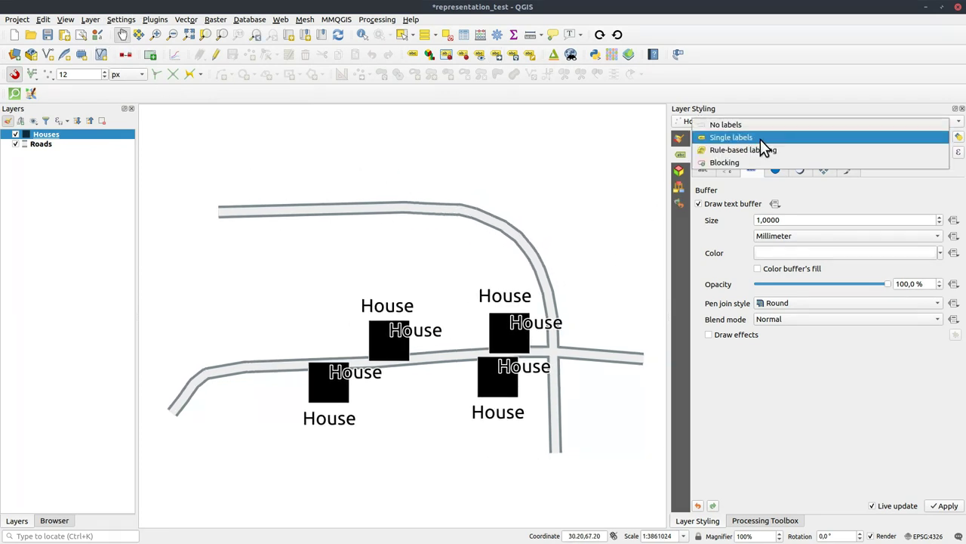
{"action": "left_click", "coordinate": [824, 169]}
{"action": "left_click", "coordinate": [776, 227]}
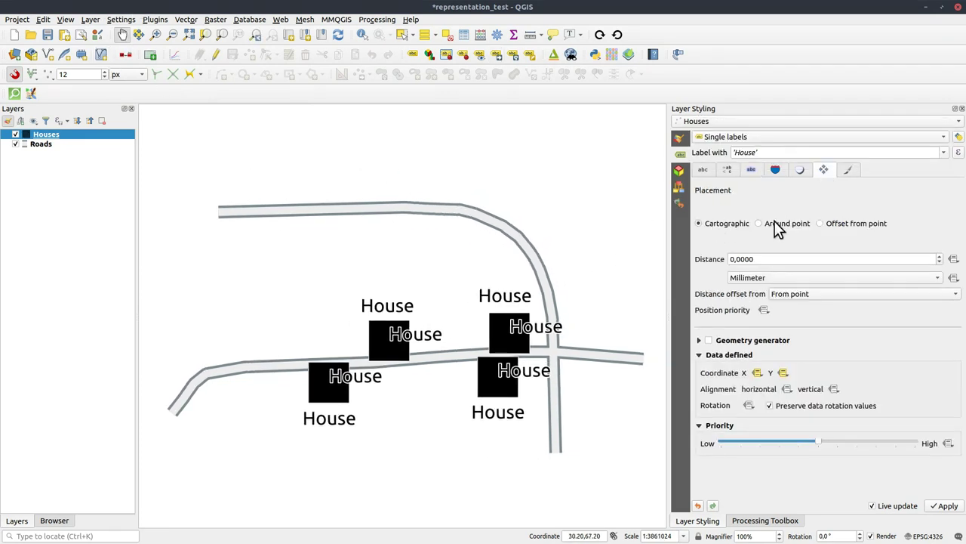
{"action": "left_click", "coordinate": [790, 140]}
{"action": "left_click", "coordinate": [742, 140]}
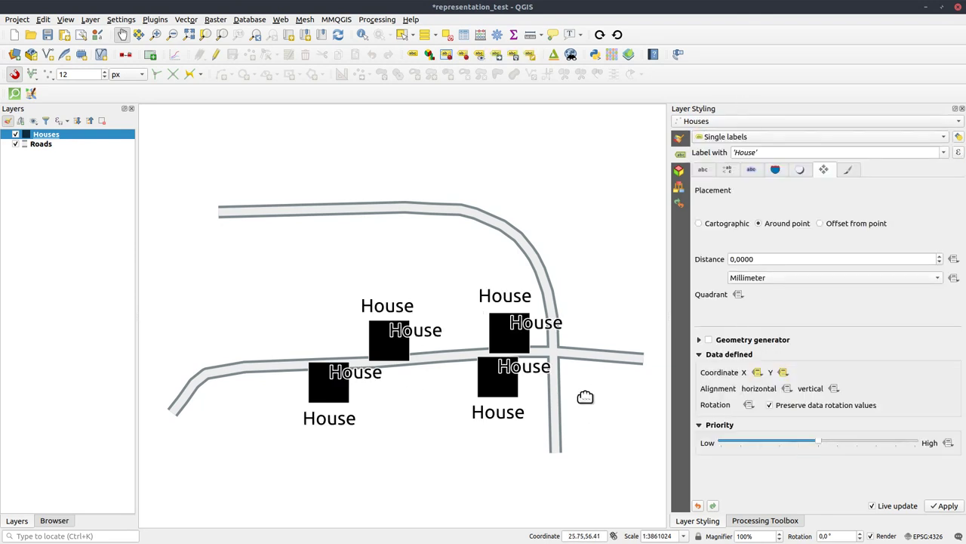
{"action": "left_click", "coordinate": [740, 137]}
{"action": "left_click", "coordinate": [744, 124]}
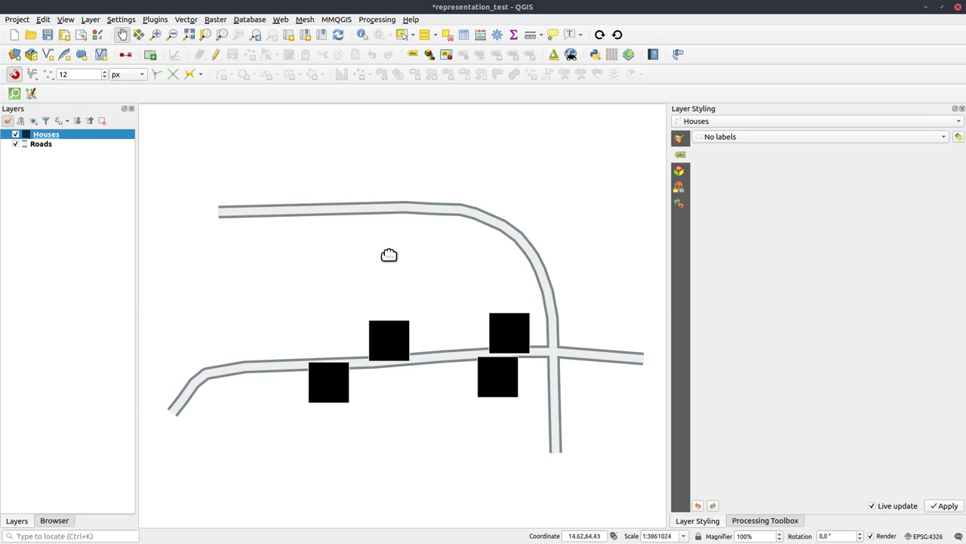
{"action": "left_click", "coordinate": [719, 139]}
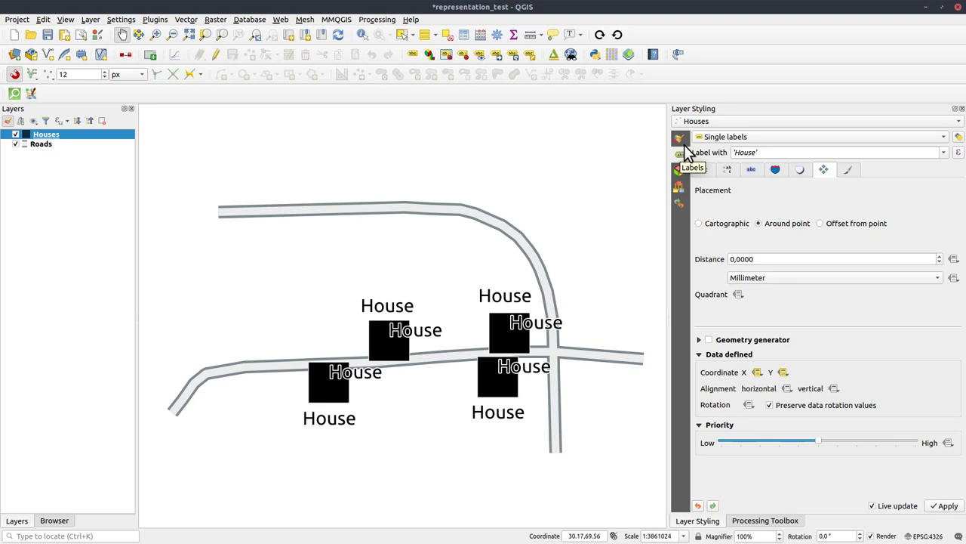
{"action": "left_click", "coordinate": [725, 137]}
Keep house labels off and inspect the PositionX and PositionY auxiliary fields
{"action": "left_click", "coordinate": [725, 125]}
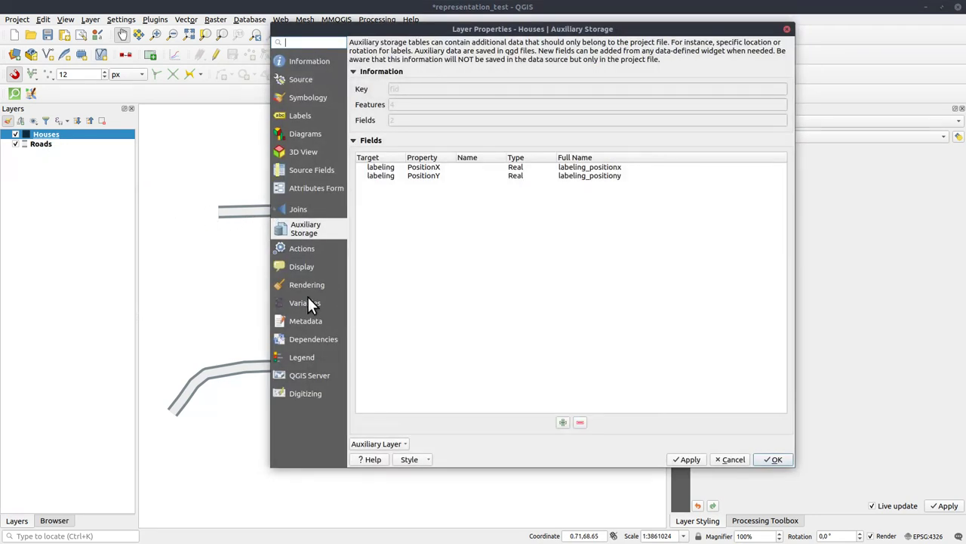
{"action": "left_click", "coordinate": [387, 169]}
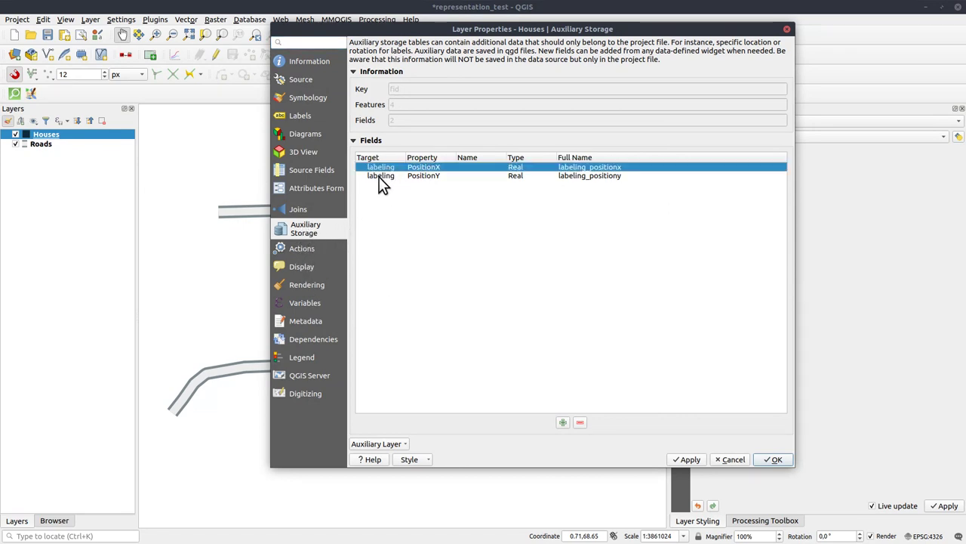
{"action": "left_click", "coordinate": [380, 176]}
{"action": "left_click", "coordinate": [383, 170]}
{"action": "left_click", "coordinate": [382, 176]}
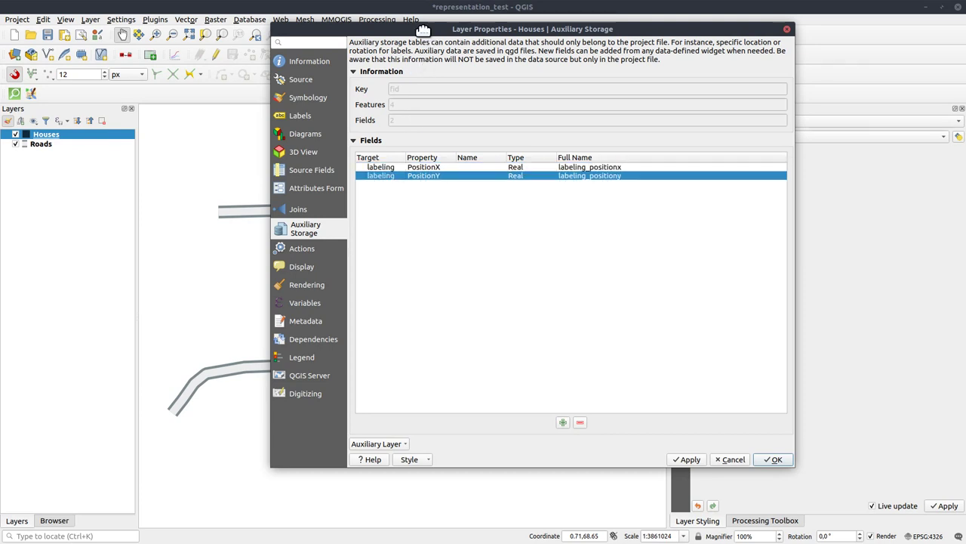
{"action": "left_click_drag", "start_coordinate": [428, 34], "coordinate": [240, 77]}
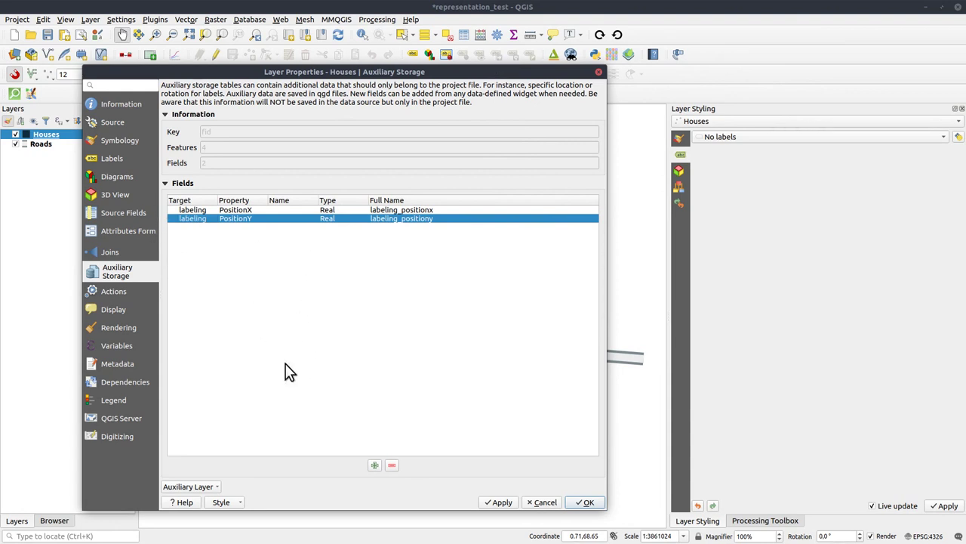
{"action": "left_click_drag", "start_coordinate": [366, 72], "coordinate": [709, 42]}
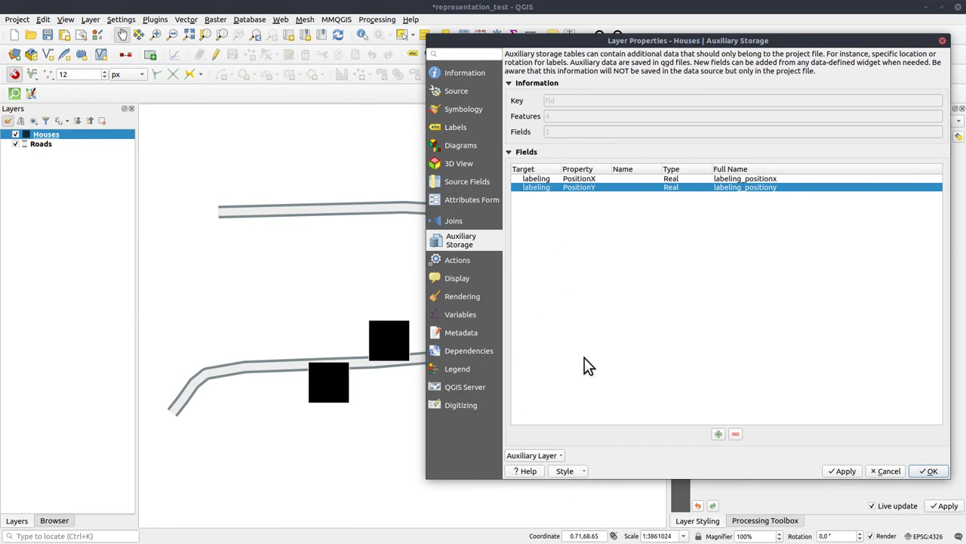
Add a real-number auxiliary field named Representation_Distance to Houses
{"action": "left_click", "coordinate": [721, 435]}
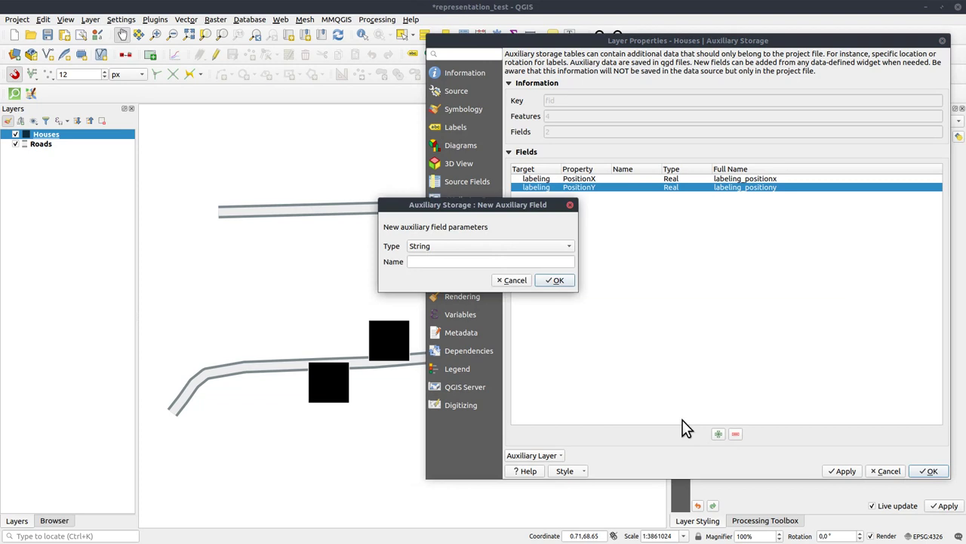
{"action": "left_click", "coordinate": [571, 252]}
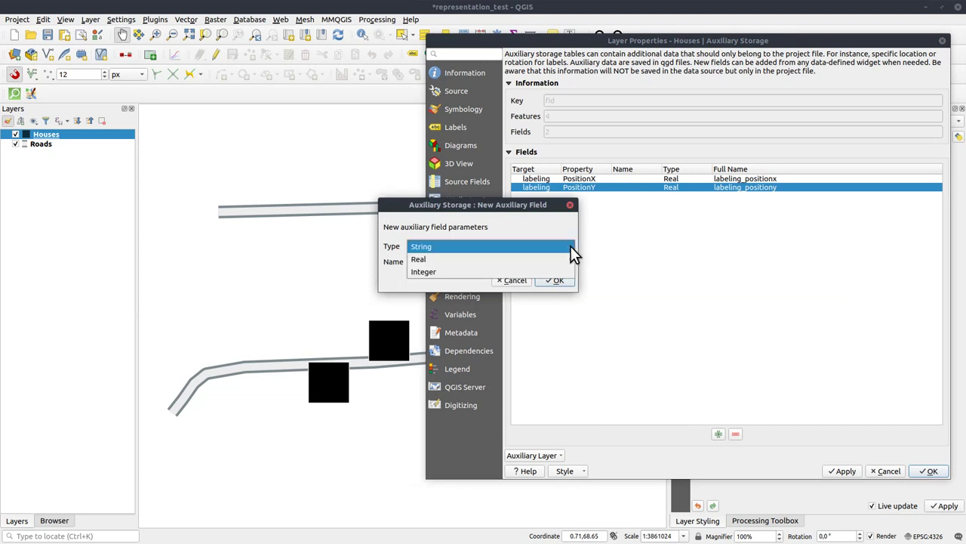
{"action": "left_click", "coordinate": [523, 259]}
{"action": "left_click", "coordinate": [504, 264]}
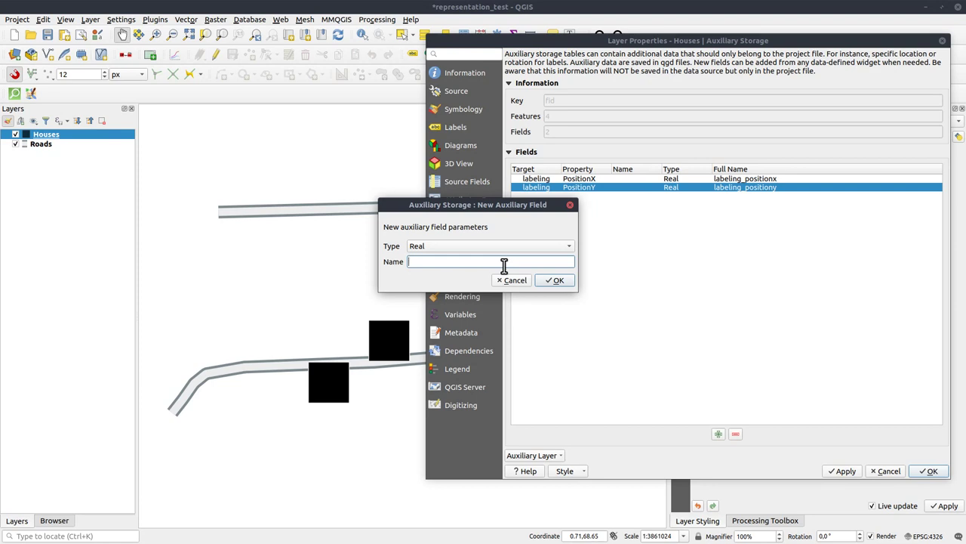
{"action": "type", "text": "Rep"}
{"action": "type", "text": "resentat"}
{"action": "type", "text": "ion_Distance"}
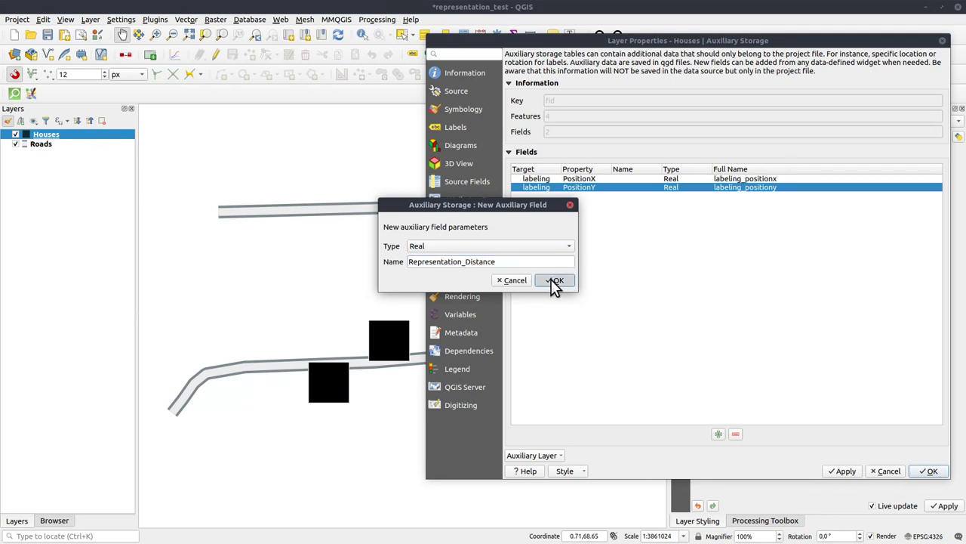
{"action": "left_click", "coordinate": [555, 281]}
Add a real-number Representation_azimuth auxiliary field and close the layer properties
{"action": "left_click", "coordinate": [558, 457]}
{"action": "left_click", "coordinate": [629, 450]}
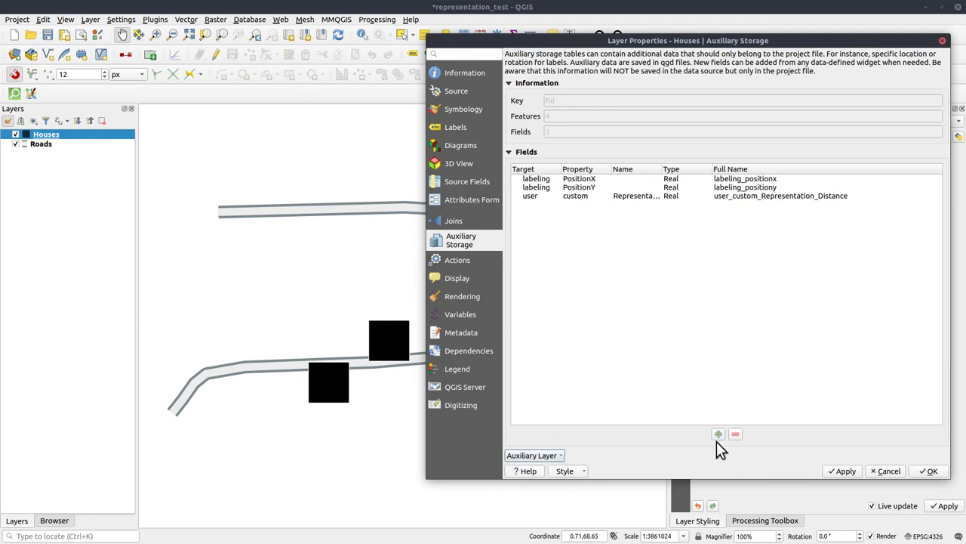
{"action": "left_click", "coordinate": [718, 433]}
{"action": "left_click", "coordinate": [491, 246]}
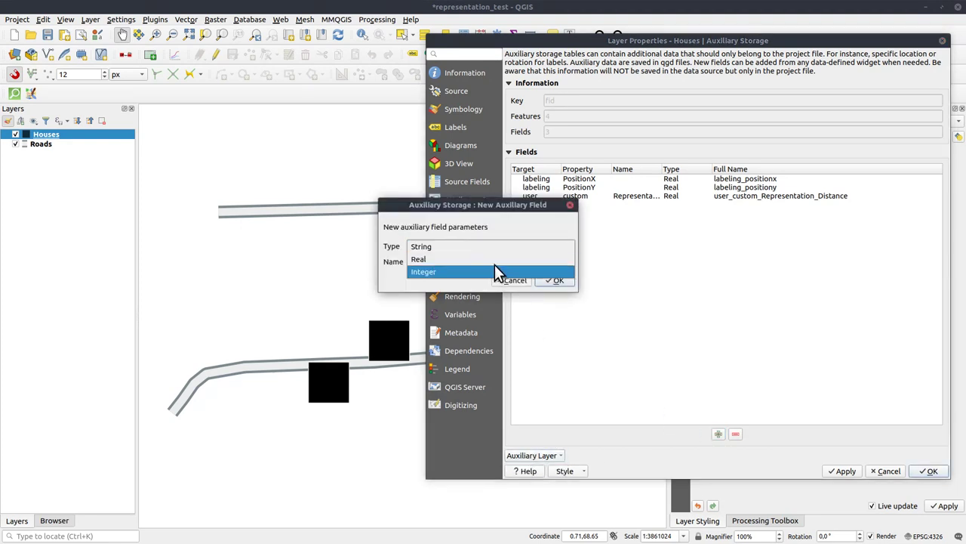
{"action": "left_click", "coordinate": [496, 264]}
{"action": "type", "text": "Repres"}
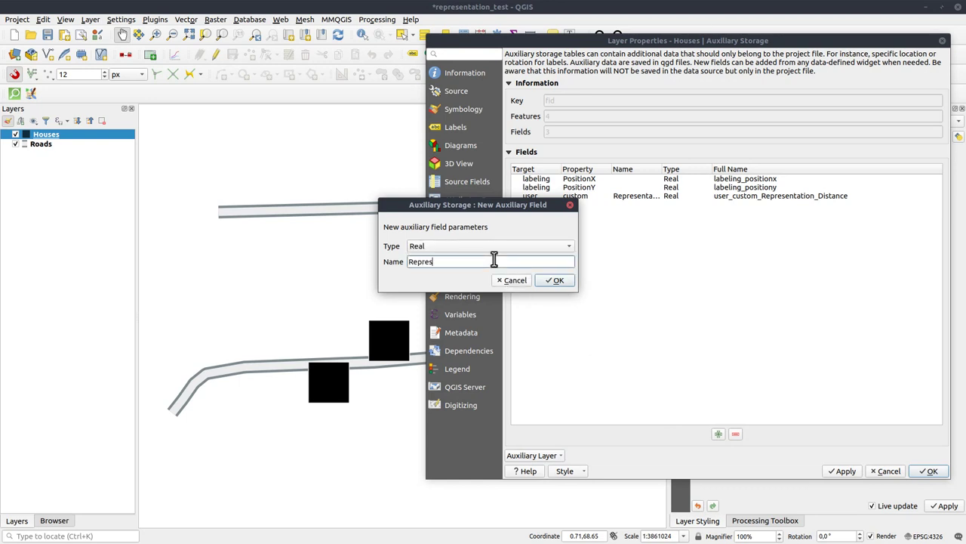
{"action": "type", "text": "enta"}
{"action": "type", "text": "tion_az"}
{"action": "type", "text": "imuth"}
{"action": "left_click", "coordinate": [560, 283]}
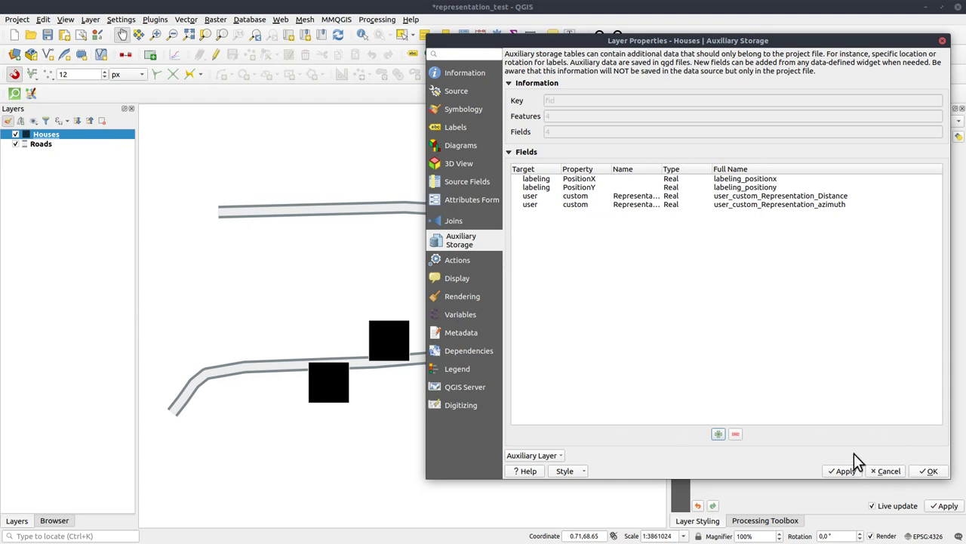
{"action": "left_click", "coordinate": [932, 470]}
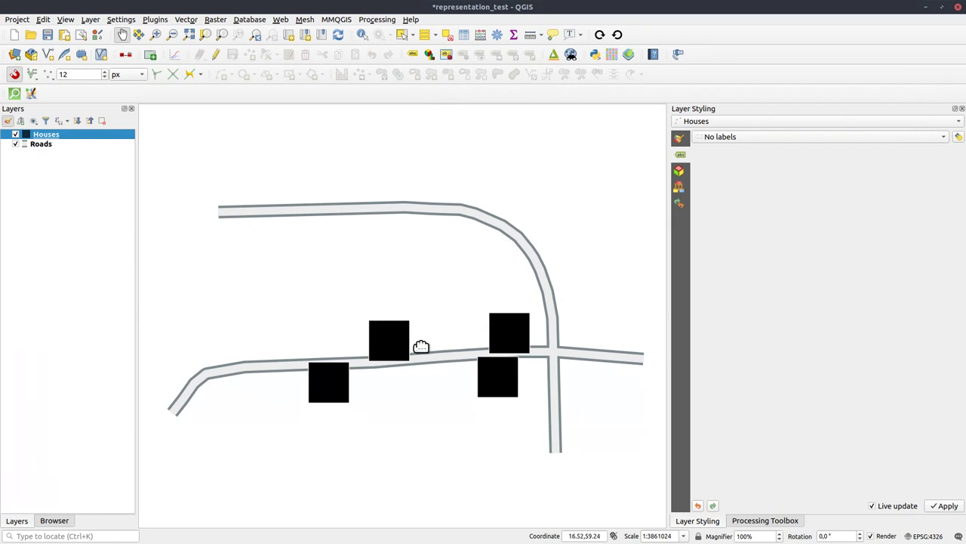
Change the Houses Simple marker symbol layer into a Geometry generator
{"action": "left_click", "coordinate": [680, 138]}
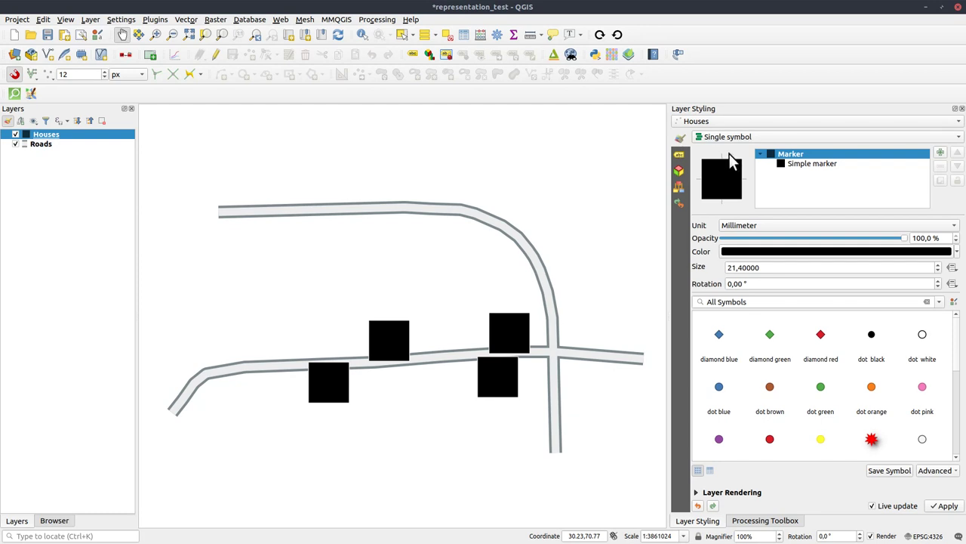
{"action": "left_click", "coordinate": [805, 165]}
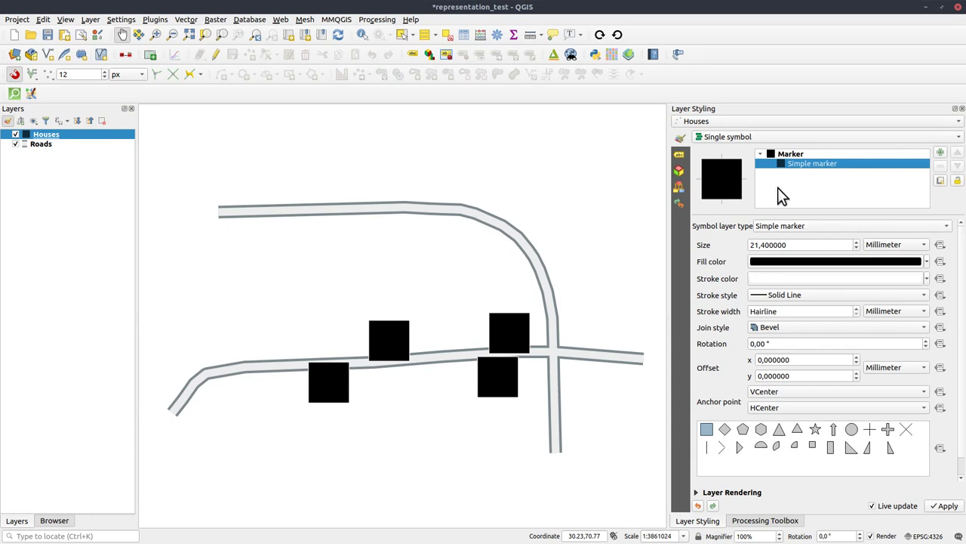
{"action": "left_click", "coordinate": [800, 225]}
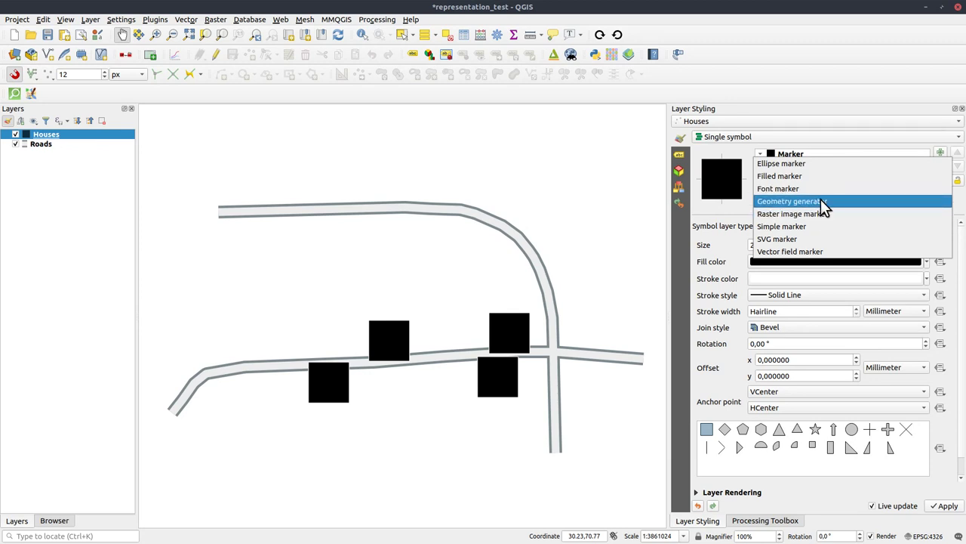
{"action": "left_click", "coordinate": [820, 199]}
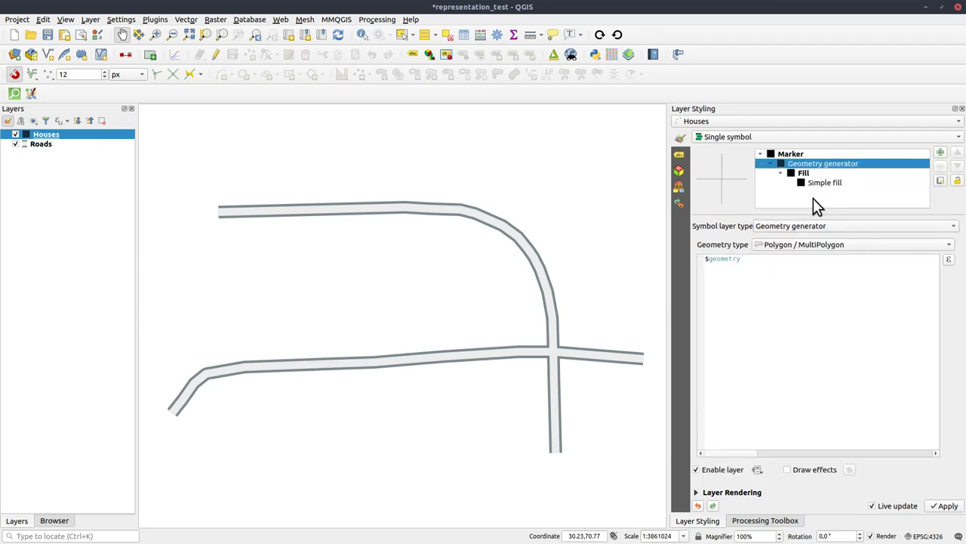
{"action": "left_click", "coordinate": [814, 246]}
Generate Point geometry and make its marker a square with no outline
{"action": "left_click", "coordinate": [813, 270]}
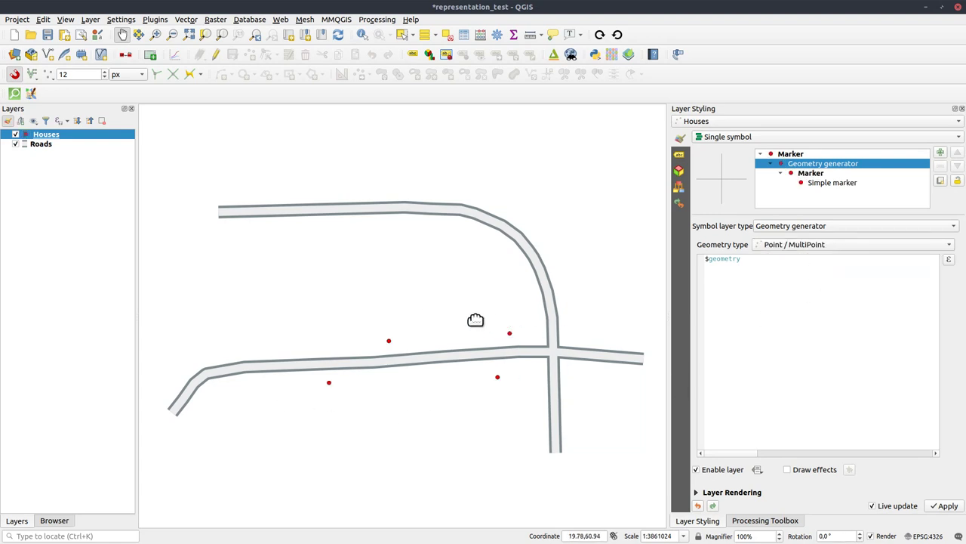
{"action": "left_click", "coordinate": [823, 182]}
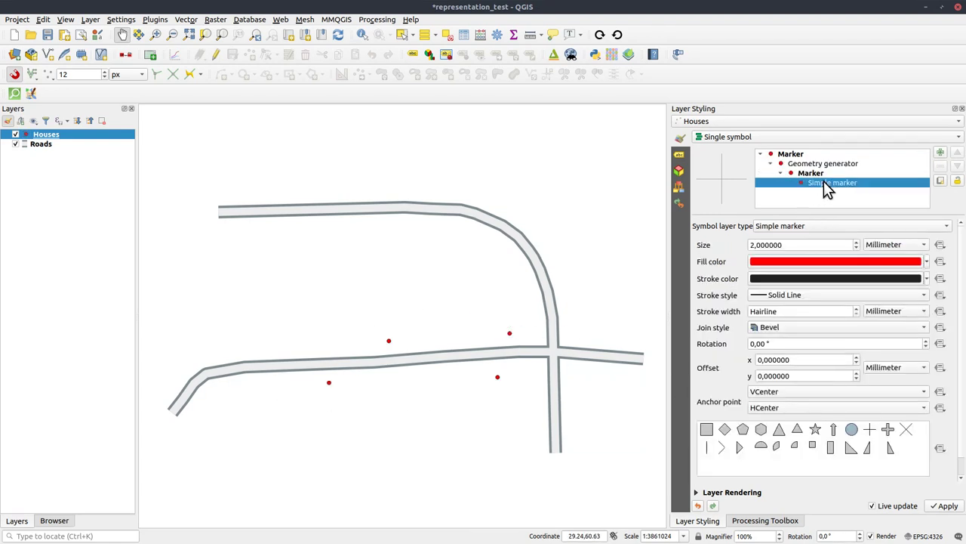
{"action": "left_click", "coordinate": [707, 429]}
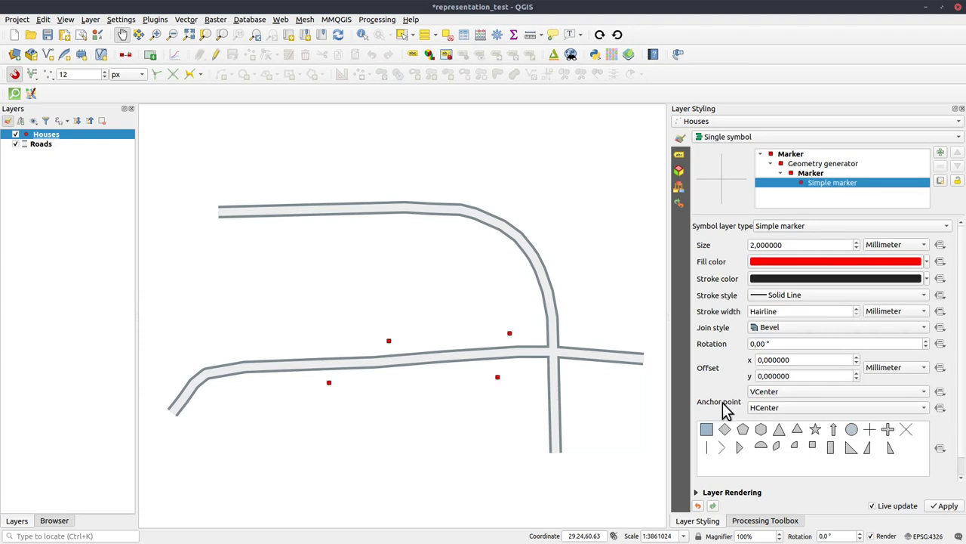
{"action": "left_click", "coordinate": [924, 294]}
{"action": "left_click", "coordinate": [844, 305]}
Fill the square marker black and enlarge it to about 20 mm
{"action": "left_click", "coordinate": [927, 261]}
{"action": "left_click", "coordinate": [771, 300]}
{"action": "left_click", "coordinate": [728, 279]}
{"action": "scroll", "coordinate": [809, 246], "scroll_direction": "down", "scroll_amount": 7}
{"action": "scroll", "coordinate": [809, 246], "scroll_direction": "up", "scroll_amount": 10}
{"action": "scroll", "coordinate": [809, 247], "scroll_direction": "up", "scroll_amount": 10}
{"action": "scroll", "coordinate": [811, 247], "scroll_direction": "up", "scroll_amount": 15}
{"action": "scroll", "coordinate": [810, 247], "scroll_direction": "up", "scroll_amount": 15}
{"action": "scroll", "coordinate": [810, 248], "scroll_direction": "up", "scroll_amount": 10}
{"action": "scroll", "coordinate": [811, 247], "scroll_direction": "up", "scroll_amount": 12}
{"action": "scroll", "coordinate": [810, 247], "scroll_direction": "up", "scroll_amount": 10}
{"action": "scroll", "coordinate": [810, 247], "scroll_direction": "up", "scroll_amount": 10}
{"action": "scroll", "coordinate": [810, 248], "scroll_direction": "up", "scroll_amount": 5}
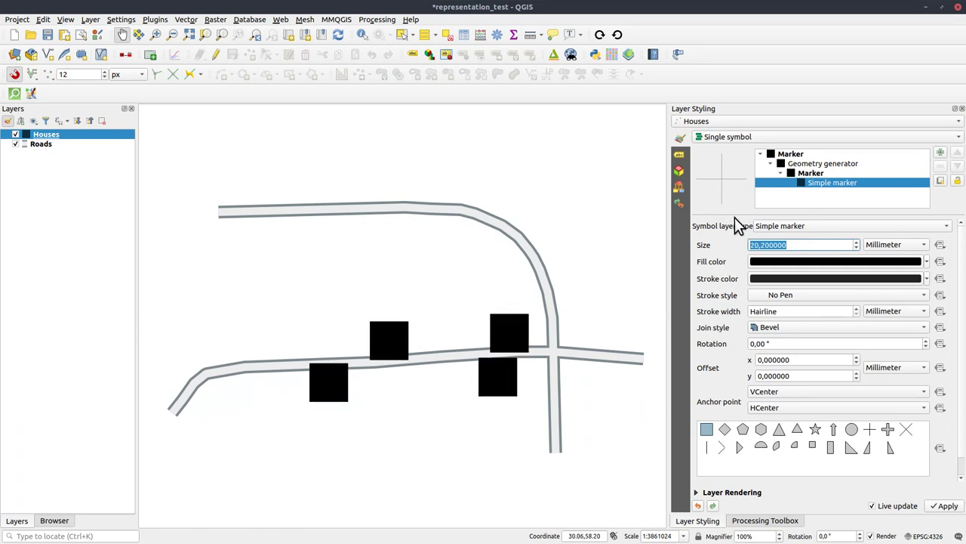
Begin a 'pro' line above $geometry in the generator expression and open the full builder
{"action": "left_click", "coordinate": [805, 164]}
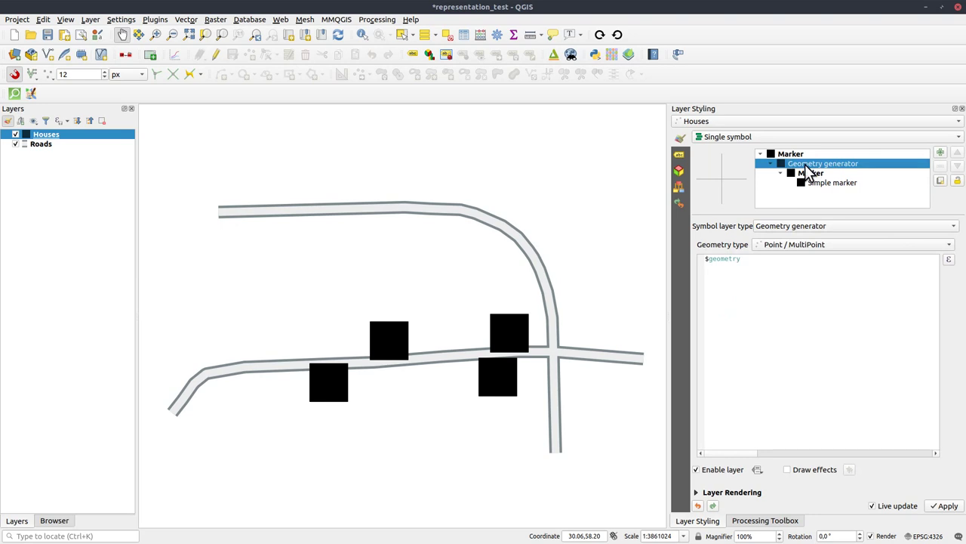
{"action": "left_click", "coordinate": [704, 260]}
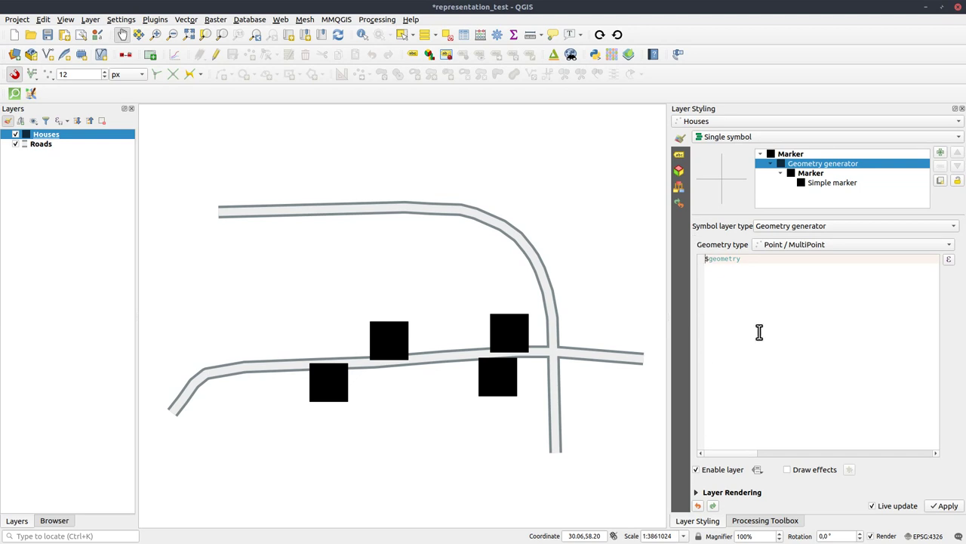
{"action": "key", "text": "Return"}
{"action": "key", "text": "Up"}
{"action": "type", "text": "pro"}
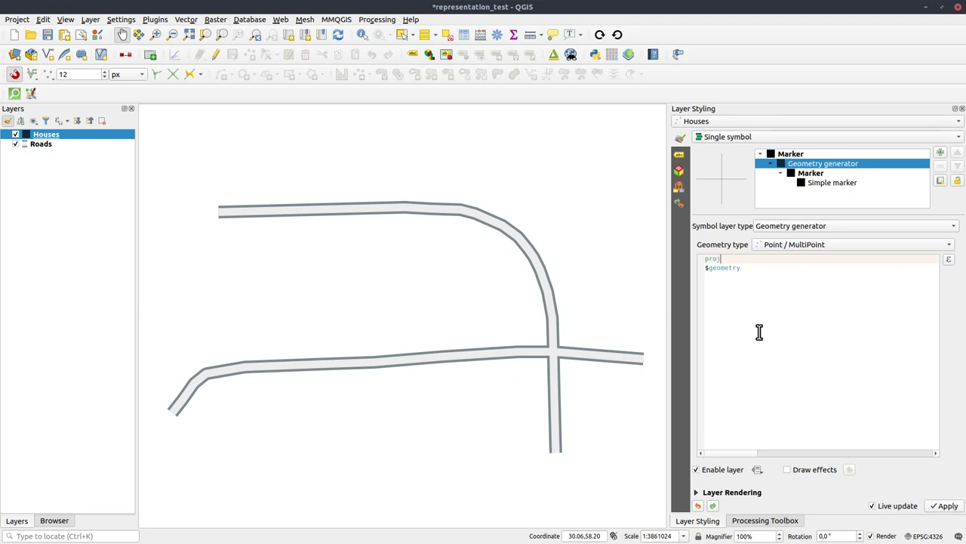
{"action": "left_click", "coordinate": [950, 261]}
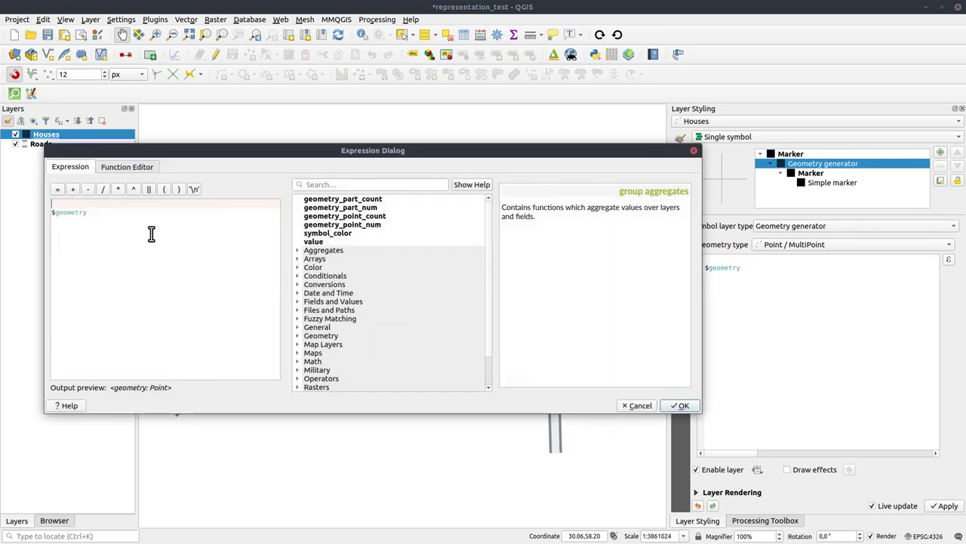
Start the expression as project( $geometry, checking the project function's help
{"action": "key", "text": "ctrl+a"}
{"action": "type", "text": "project"}
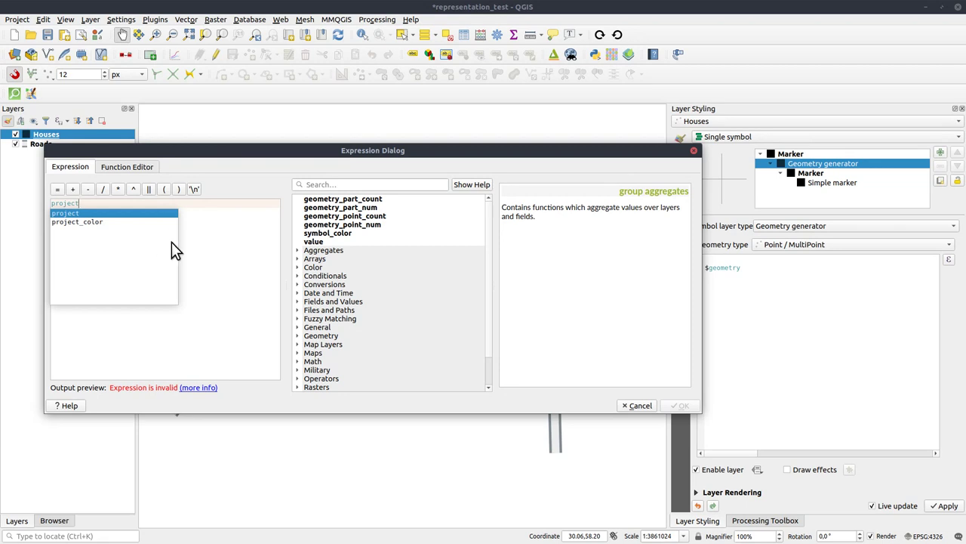
{"action": "type", "text": "("}
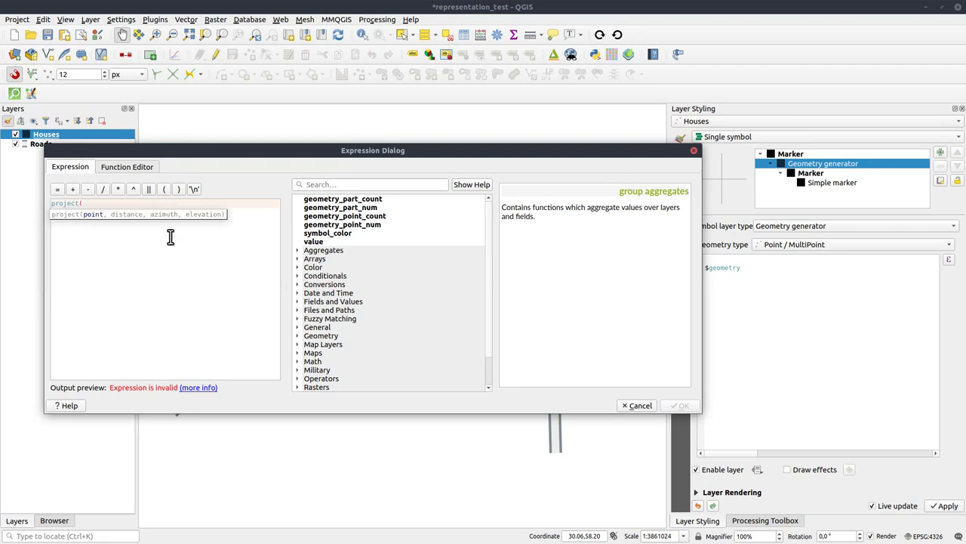
{"action": "key", "text": "Return"}
{"action": "type", "text": "$geometry"}
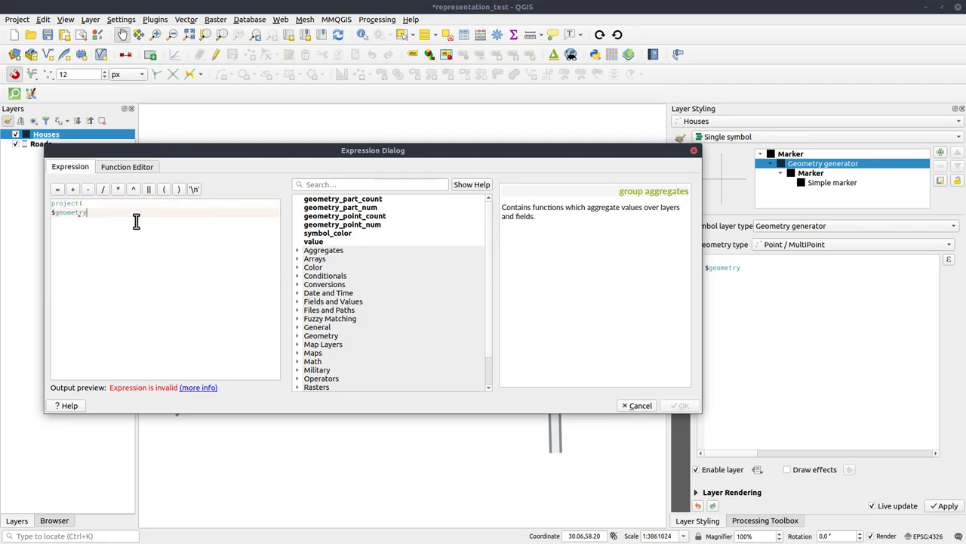
{"action": "key", "text": "Return"}
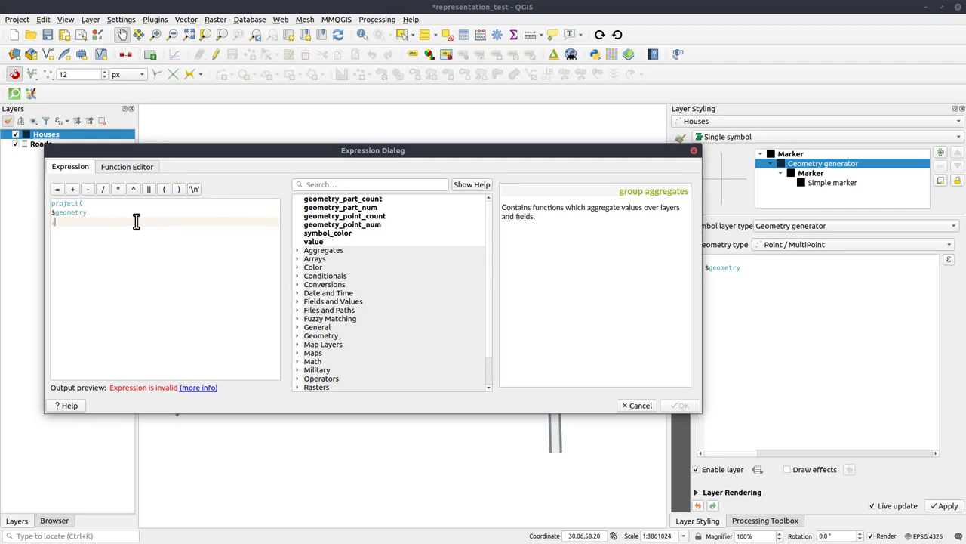
{"action": "left_click", "coordinate": [370, 184]}
{"action": "type", "text": "project"}
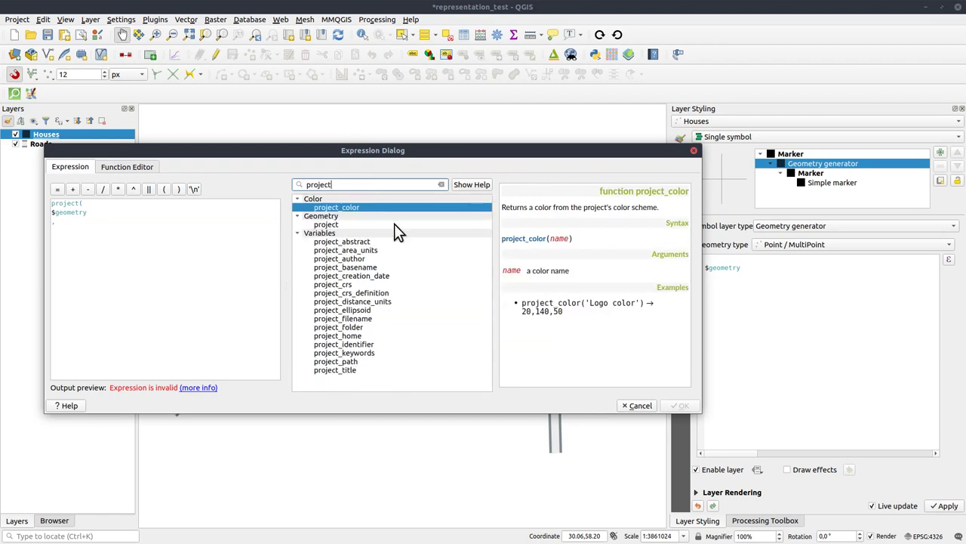
{"action": "left_click", "coordinate": [400, 225]}
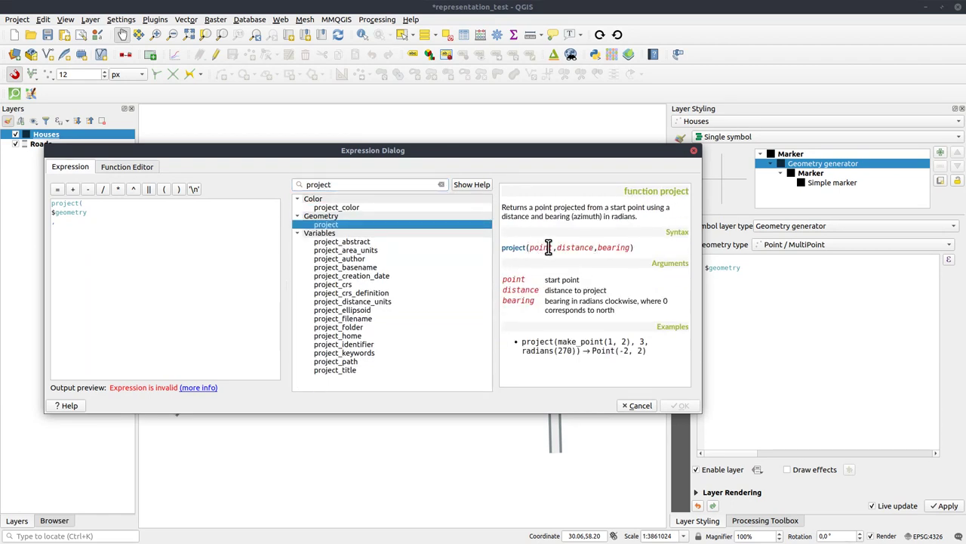
{"action": "left_click", "coordinate": [87, 222]}
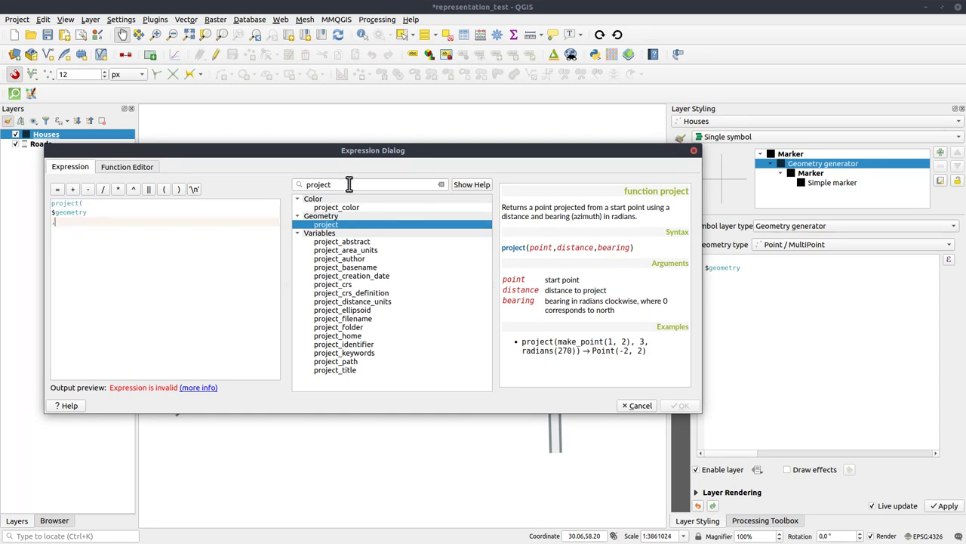
{"action": "left_click", "coordinate": [435, 184]}
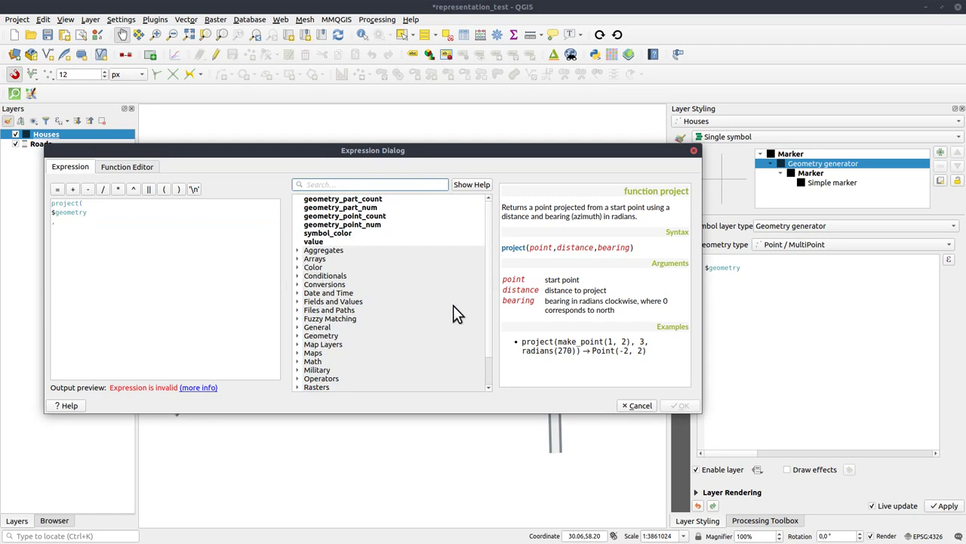
{"action": "scroll", "coordinate": [487, 302], "scroll_direction": "down", "scroll_amount": 1}
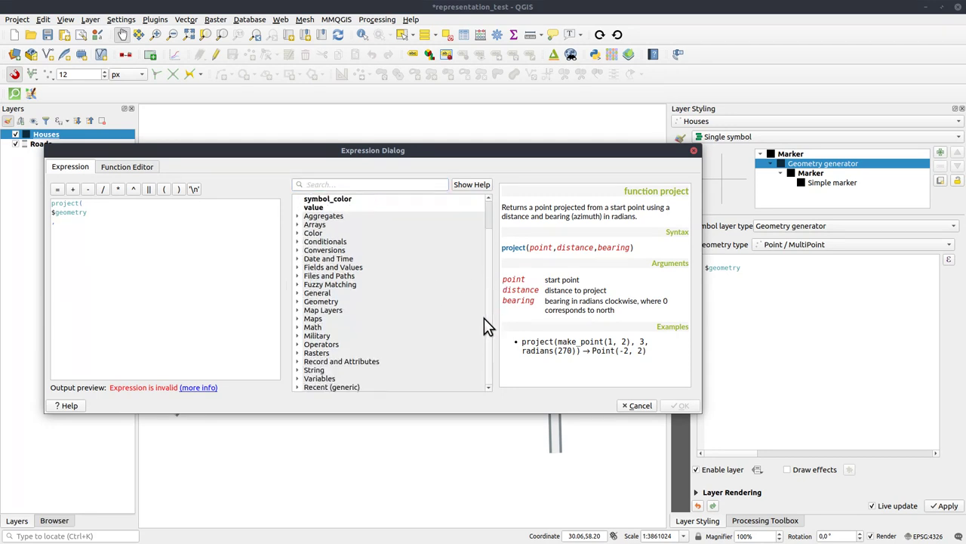
Insert Representation_Distance and Representation_azimuth as distance and bearing, then close the parenthesis
{"action": "left_click", "coordinate": [296, 267]}
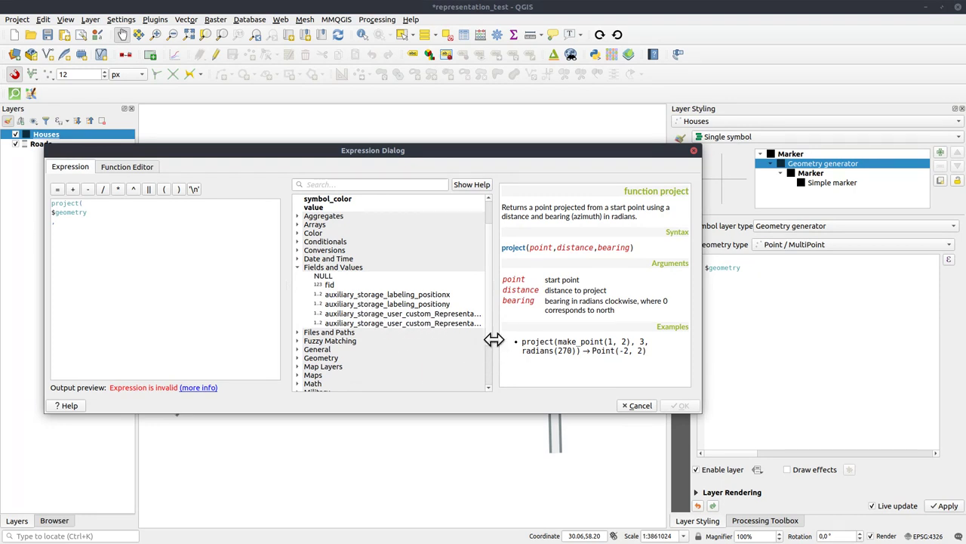
{"action": "left_click_drag", "start_coordinate": [495, 339], "coordinate": [559, 339]}
{"action": "double_click", "coordinate": [464, 313]}
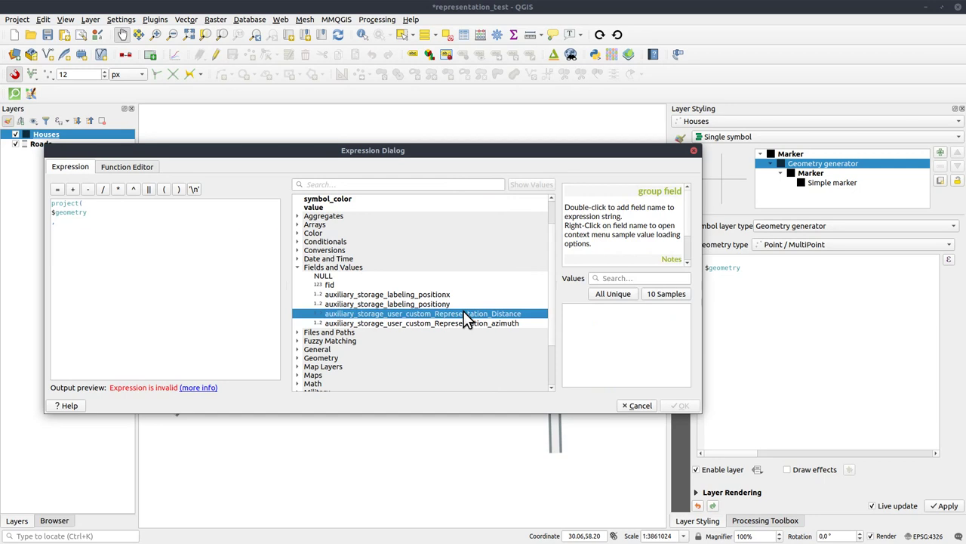
{"action": "key", "text": "Return"}
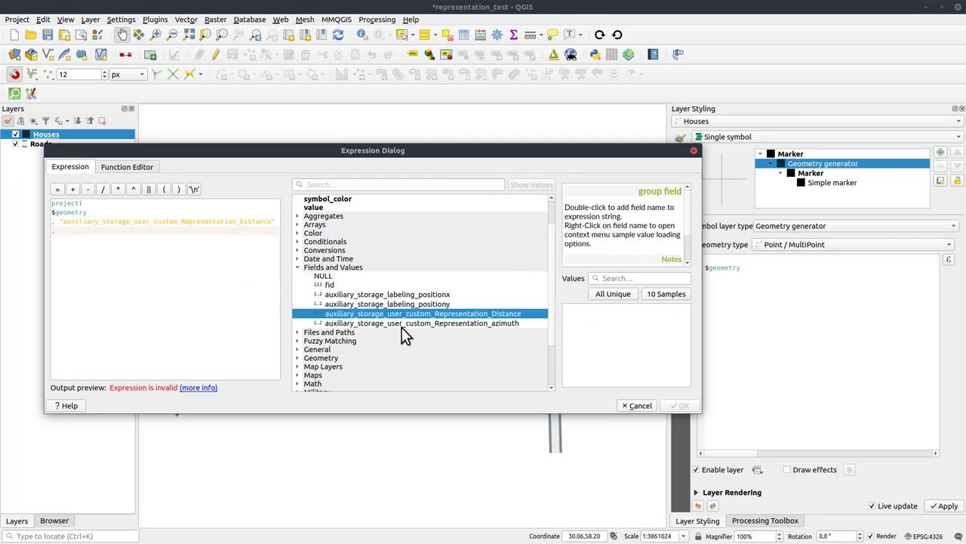
{"action": "double_click", "coordinate": [404, 325]}
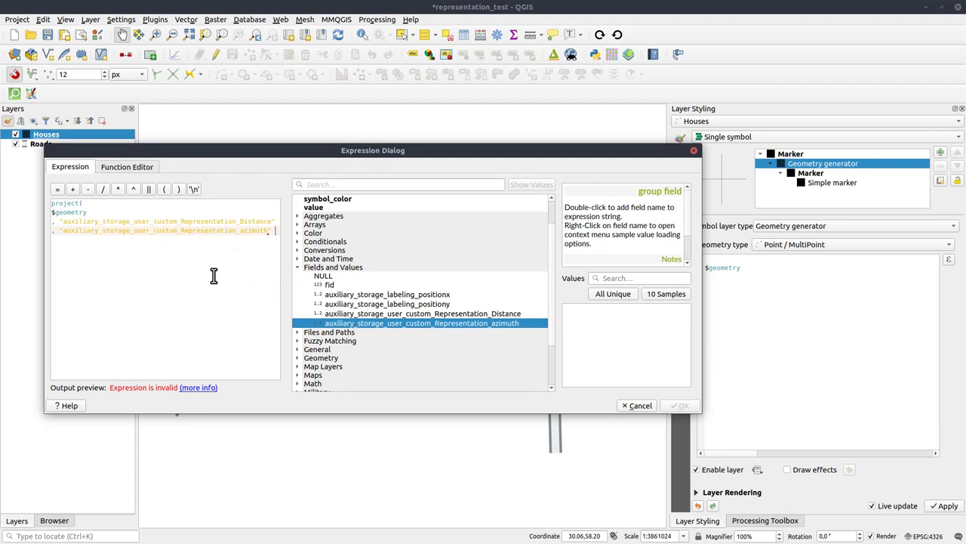
{"action": "key", "text": "Return"}
{"action": "type", "text": ")"}
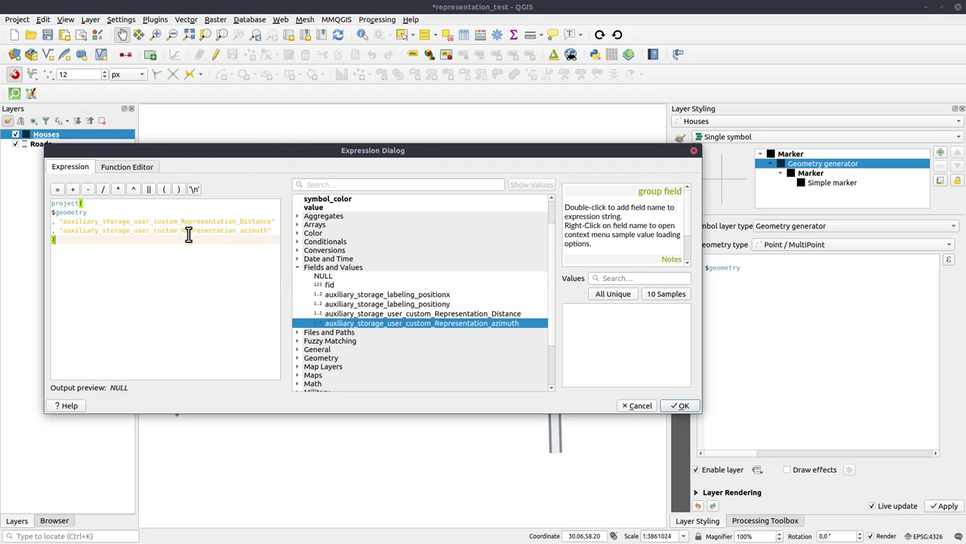
{"action": "mouse_move", "coordinate": [274, 149]}
{"action": "left_mouse_down"}
{"action": "mouse_move", "coordinate": [336, 104]}
{"action": "mouse_move", "coordinate": [142, 107]}
{"action": "left_mouse_up"}
Apply the project expression, then reopen it in the larger expression editor
{"action": "left_click", "coordinate": [590, 382]}
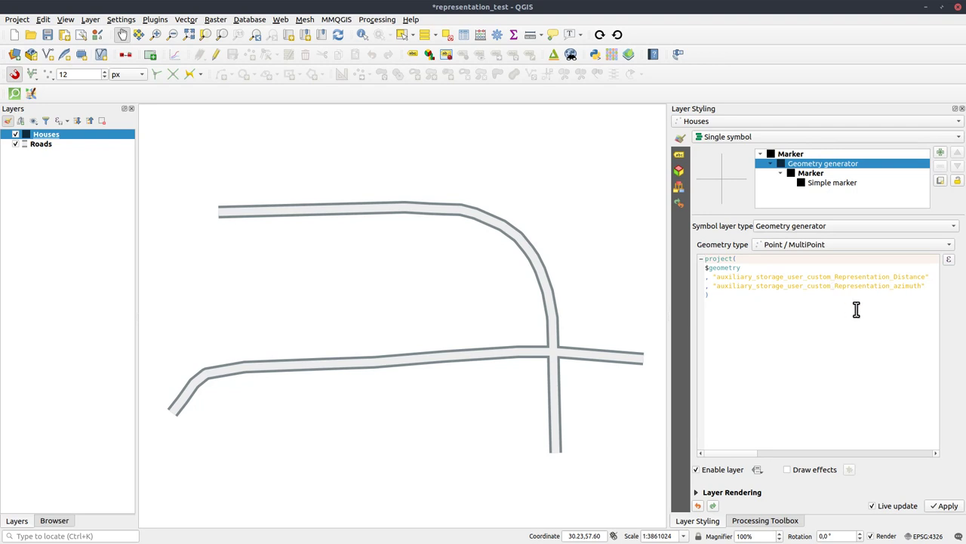
{"action": "left_click", "coordinate": [712, 277]}
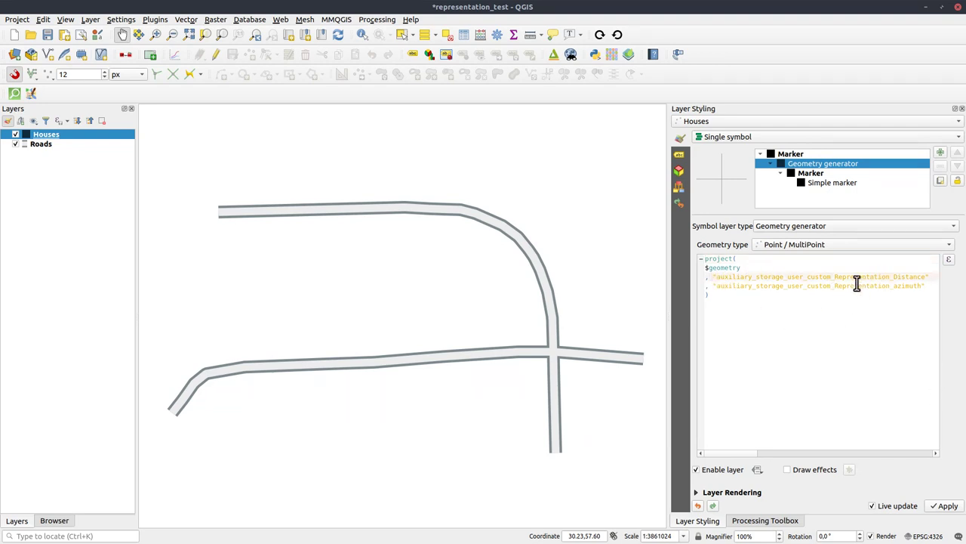
{"action": "left_click", "coordinate": [949, 259]}
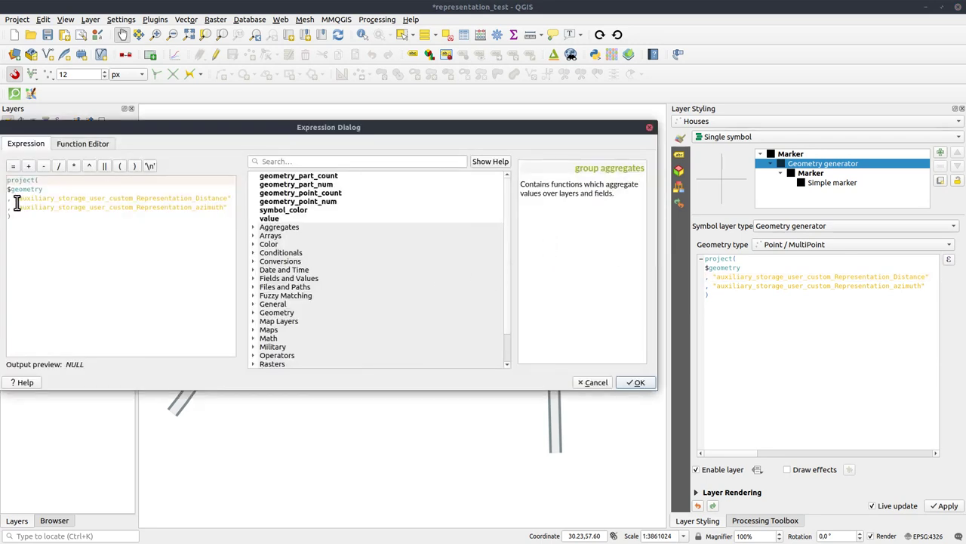
Wrap the Distance field in an if() condition that defaults to 0 when empty
{"action": "left_click", "coordinate": [20, 202]}
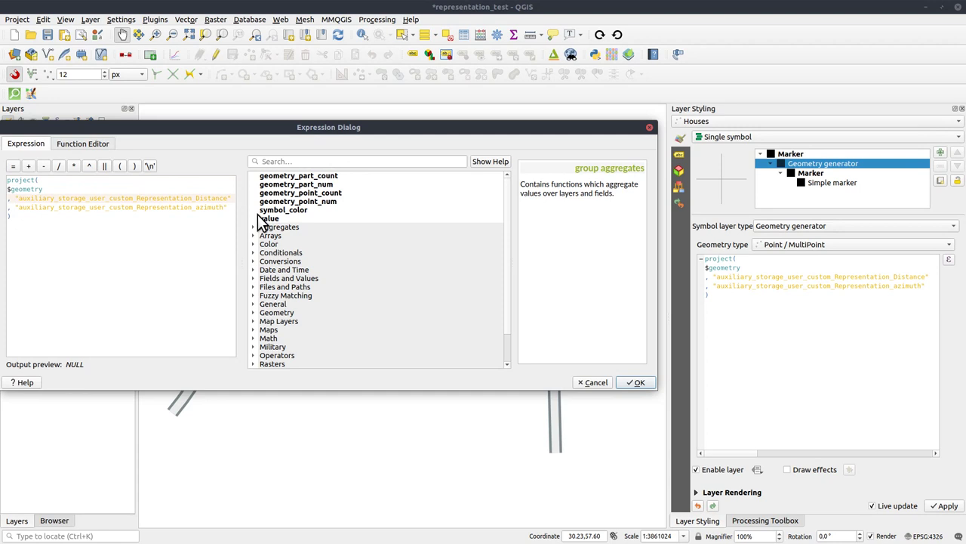
{"action": "key", "text": "Return"}
{"action": "type", "text": ", if("}
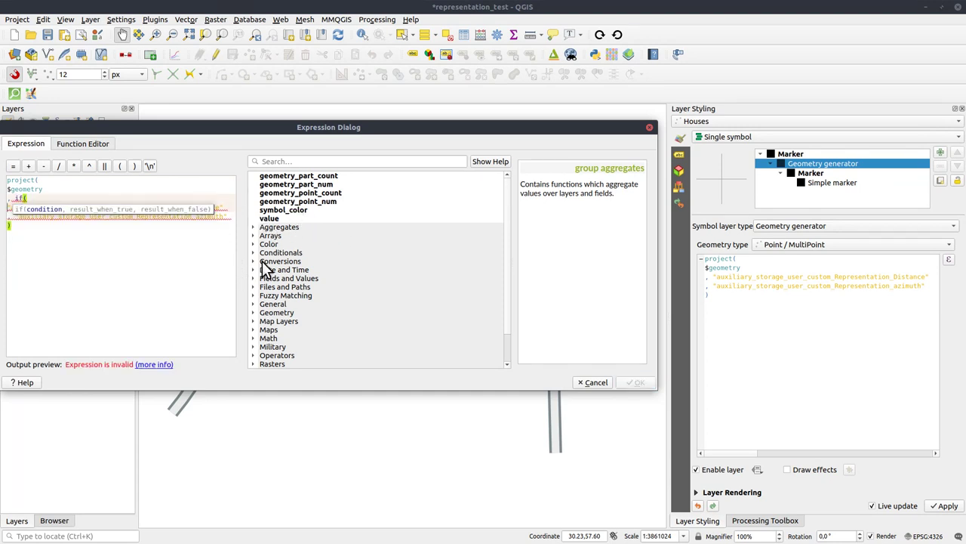
{"action": "left_click", "coordinate": [254, 278]}
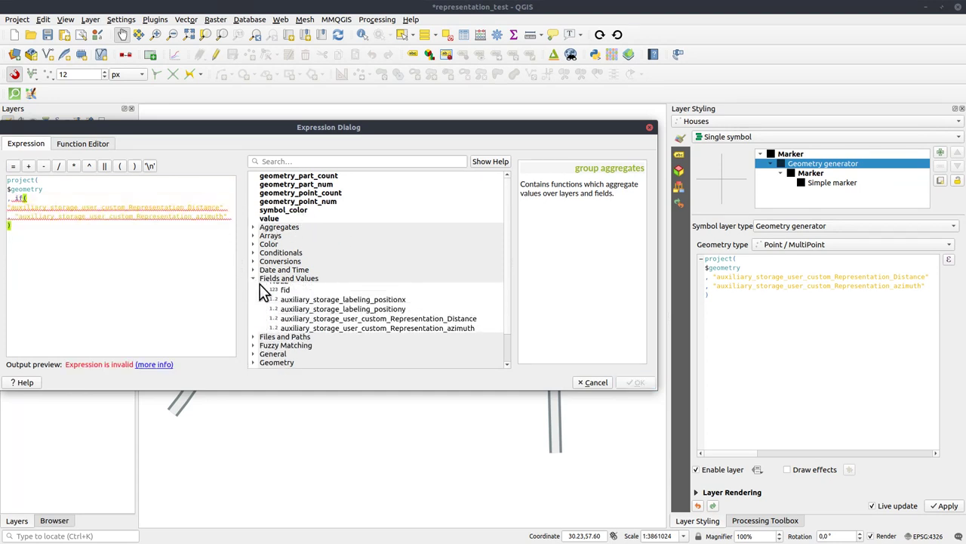
{"action": "double_click", "coordinate": [398, 324]}
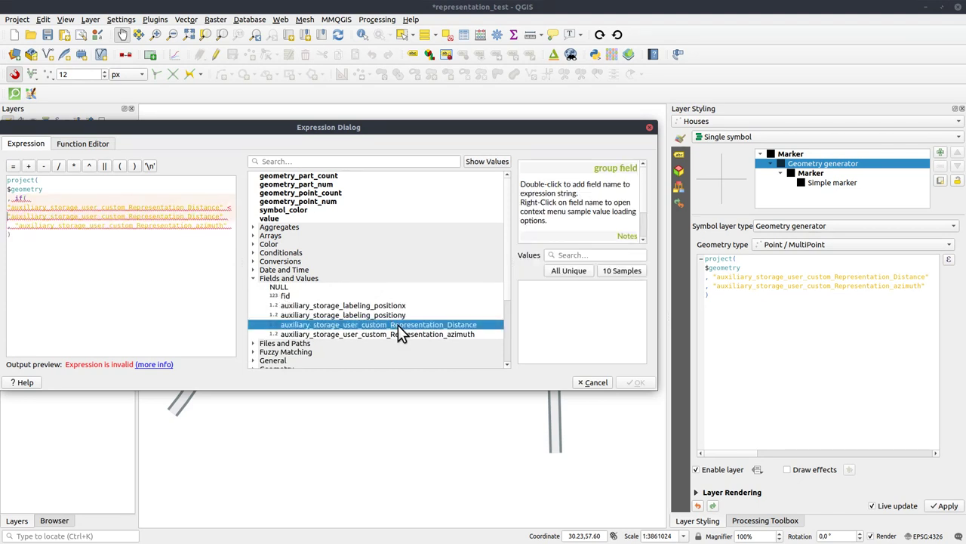
{"action": "key", "text": "Return"}
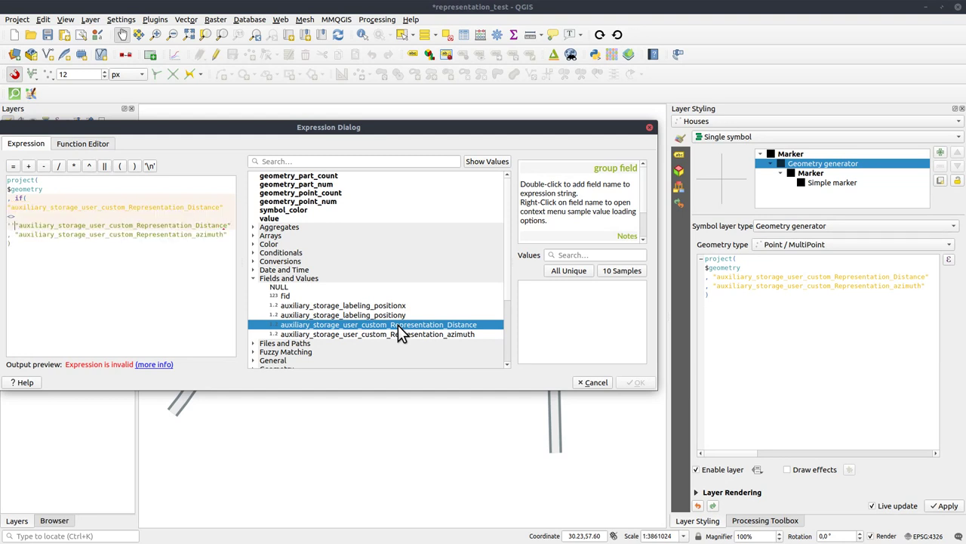
{"action": "key", "text": "BackSpace"}
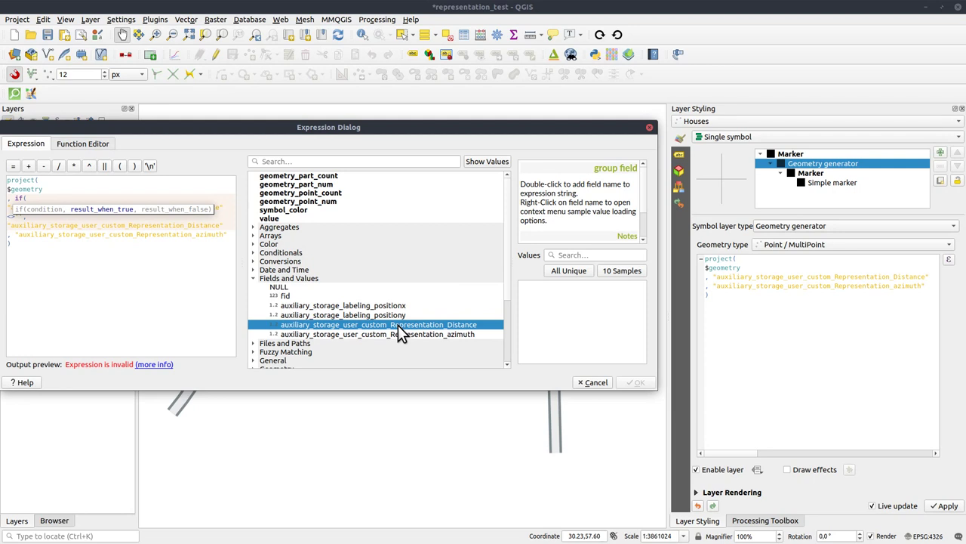
{"action": "key", "text": "shift+End"}
{"action": "key", "text": "End"}
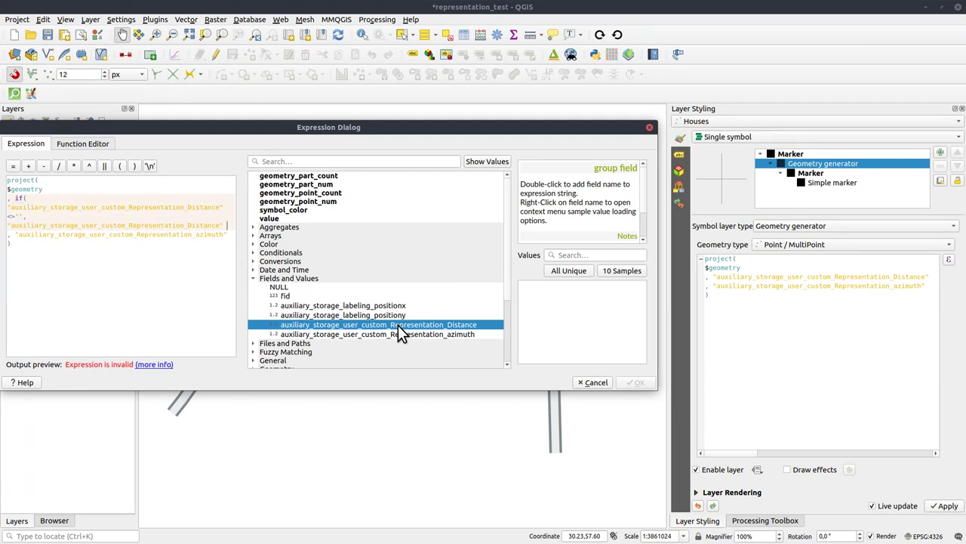
{"action": "type", "text": ","}
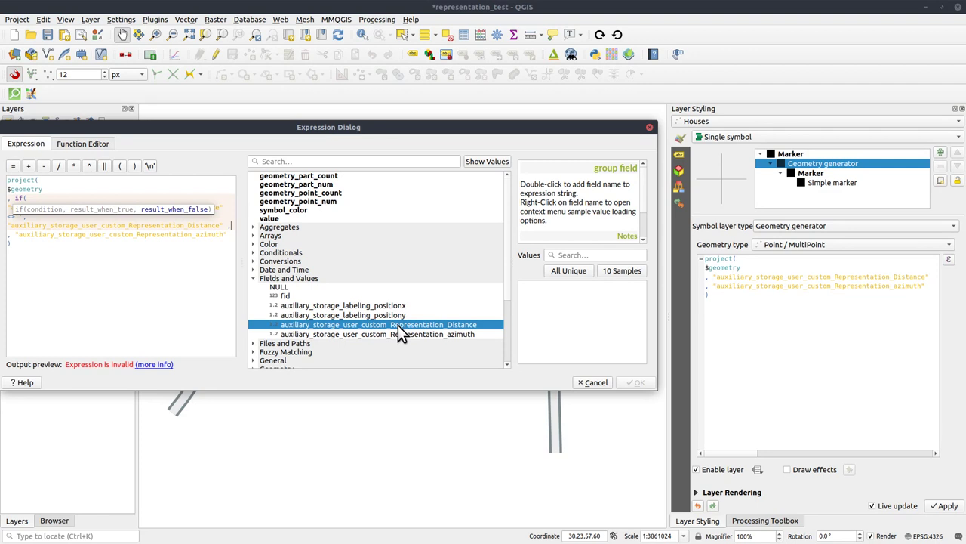
{"action": "type", "text": " 0)"}
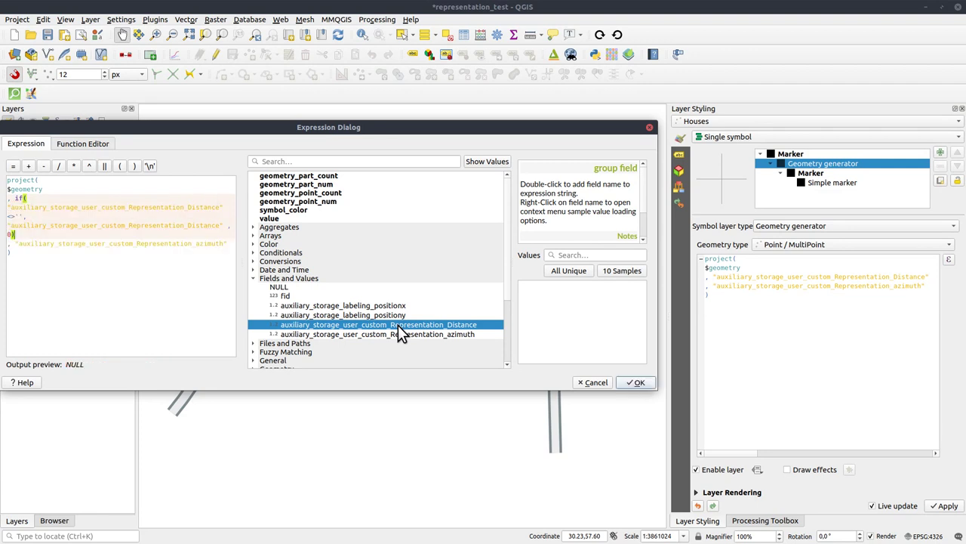
Wrap the azimuth field in if(azimuth <> '', azimuth, 0) and apply the expression
{"action": "key", "text": "Down"}
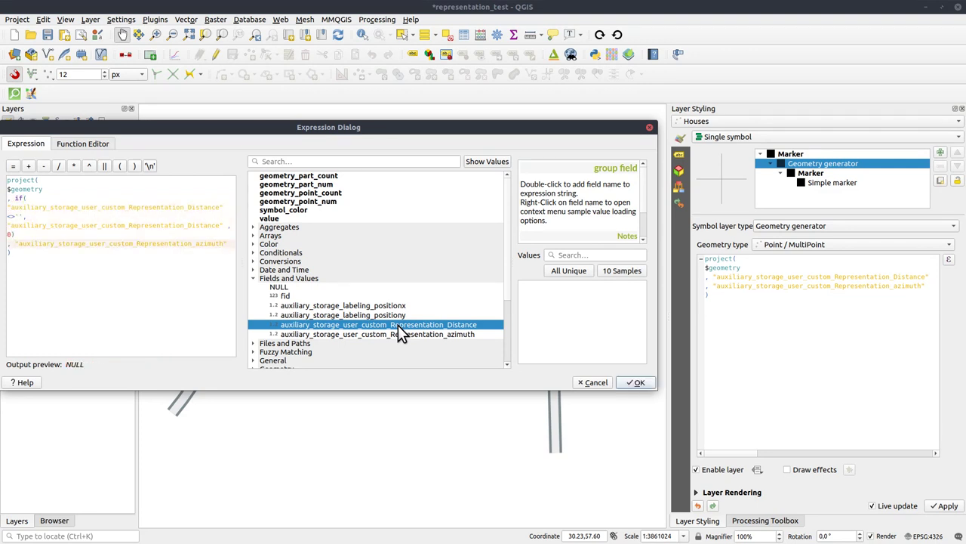
{"action": "key", "text": "Return"}
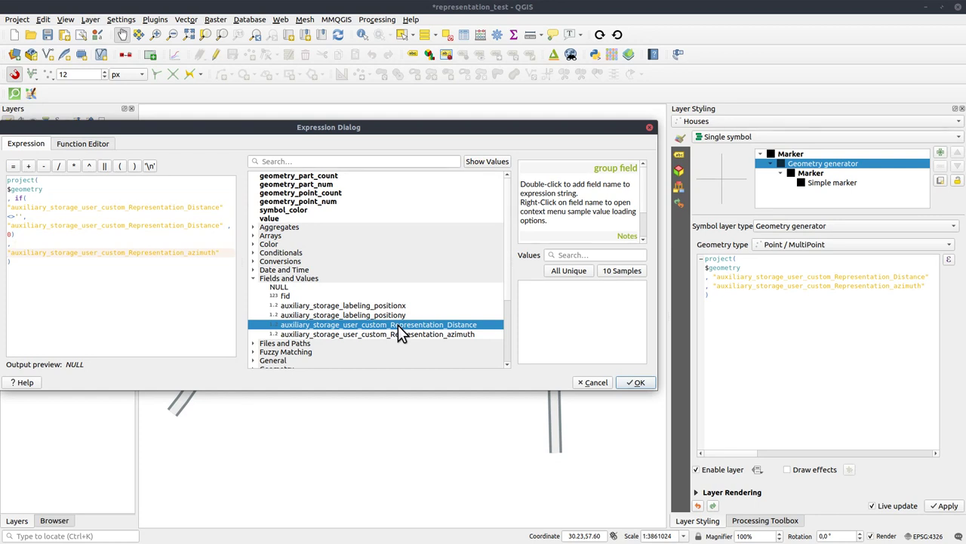
{"action": "type", "text": "if("}
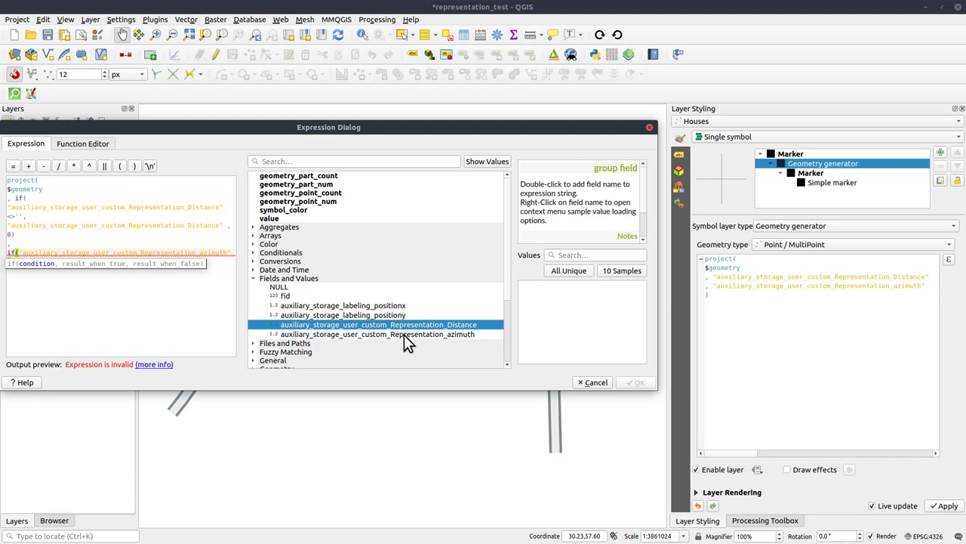
{"action": "double_click", "coordinate": [404, 333]}
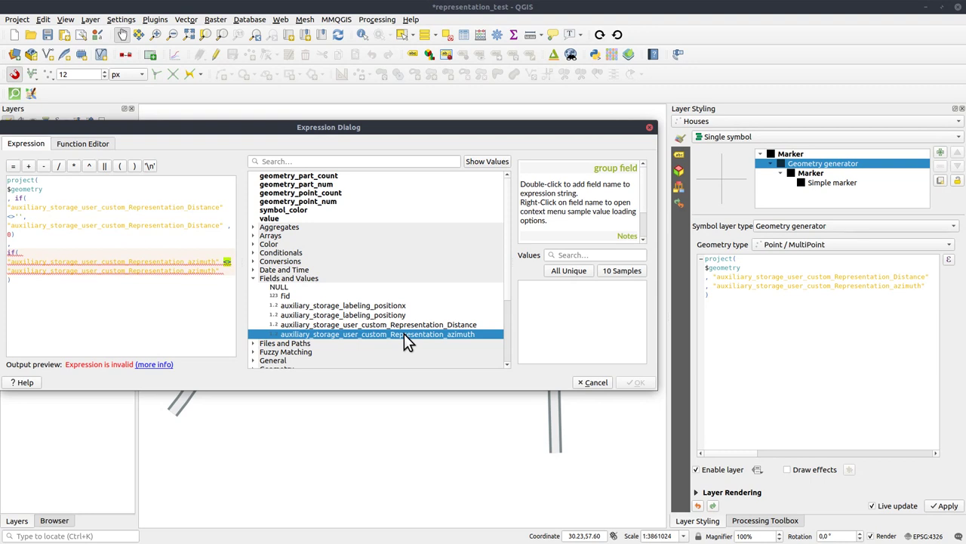
{"action": "type", "text": "''"}
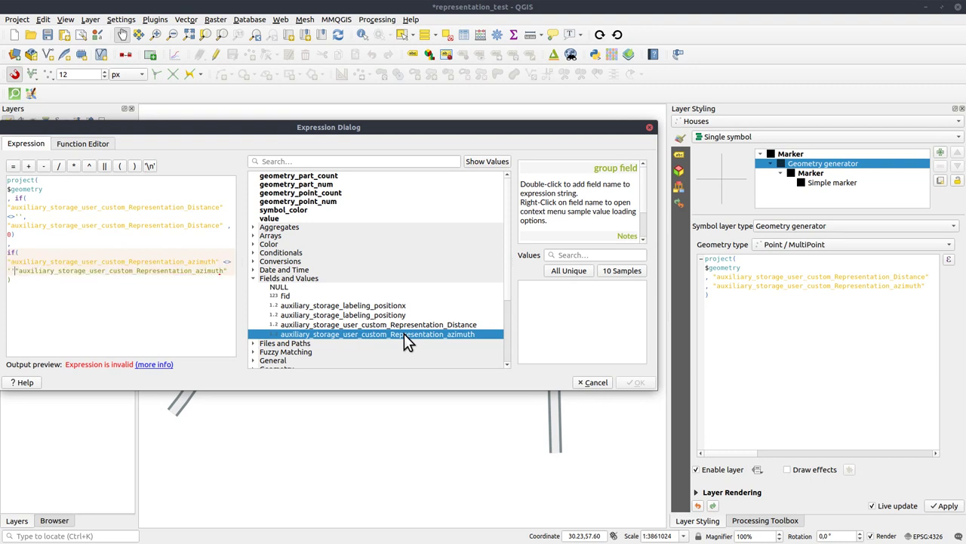
{"action": "key", "text": "Return"}
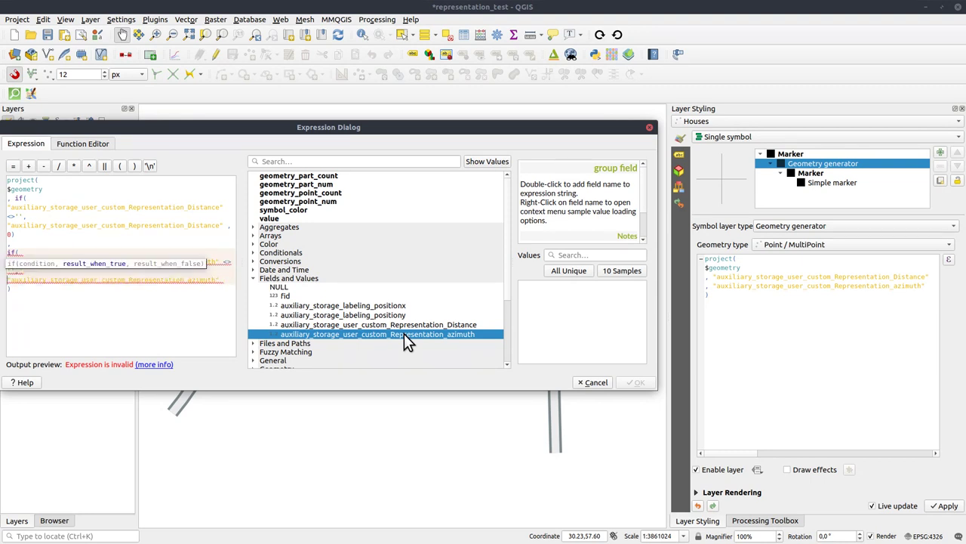
{"action": "left_click", "coordinate": [230, 280]}
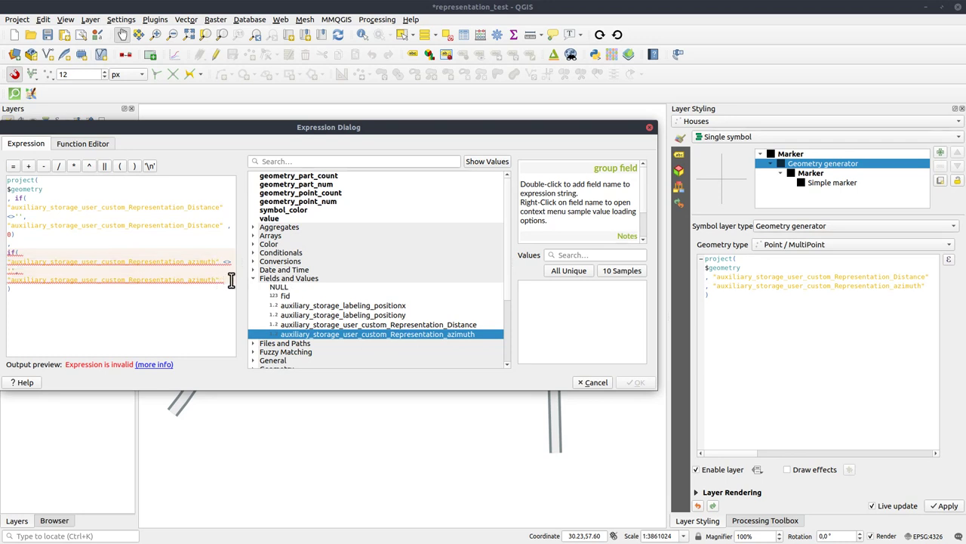
{"action": "type", "text": ","}
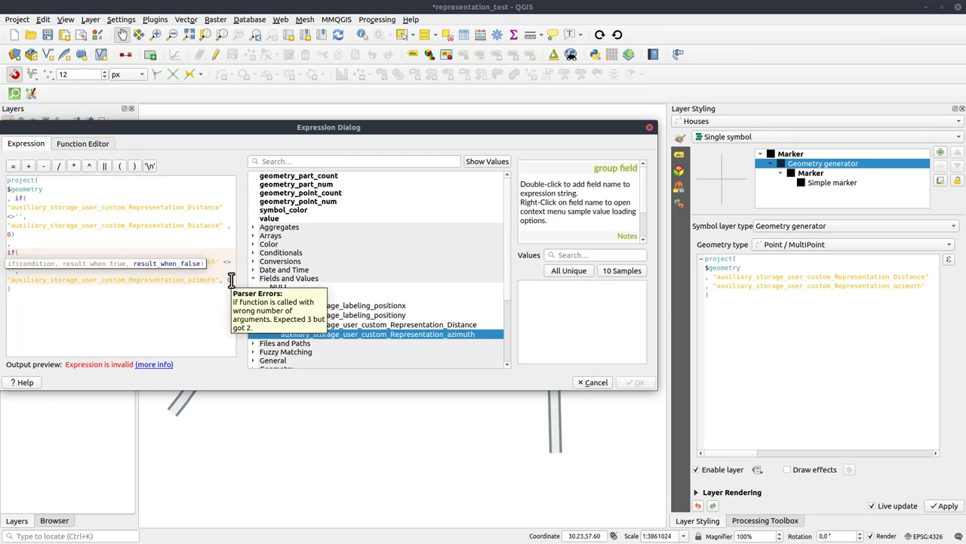
{"action": "key", "text": "Return"}
{"action": "type", "text": ")"}
{"action": "type", "text": " 0"}
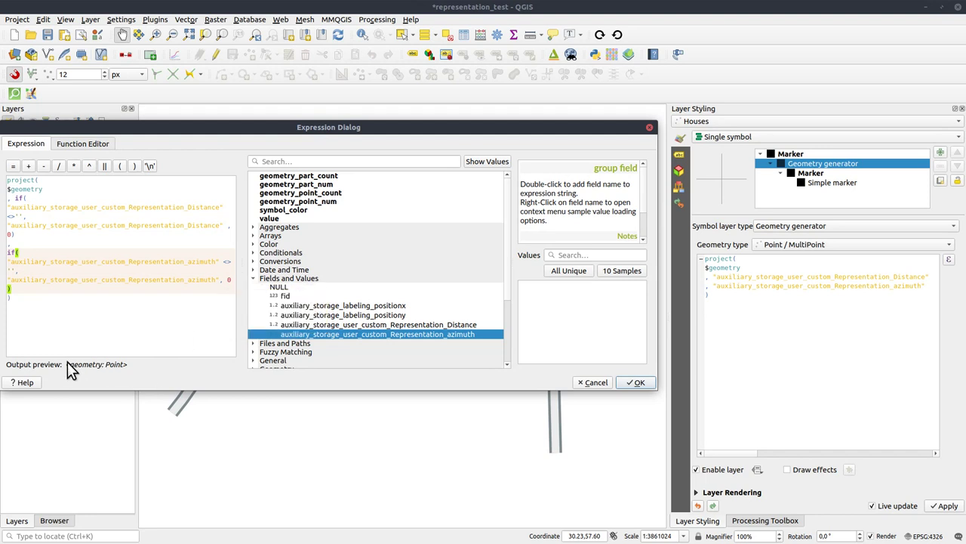
{"action": "left_click", "coordinate": [638, 383]}
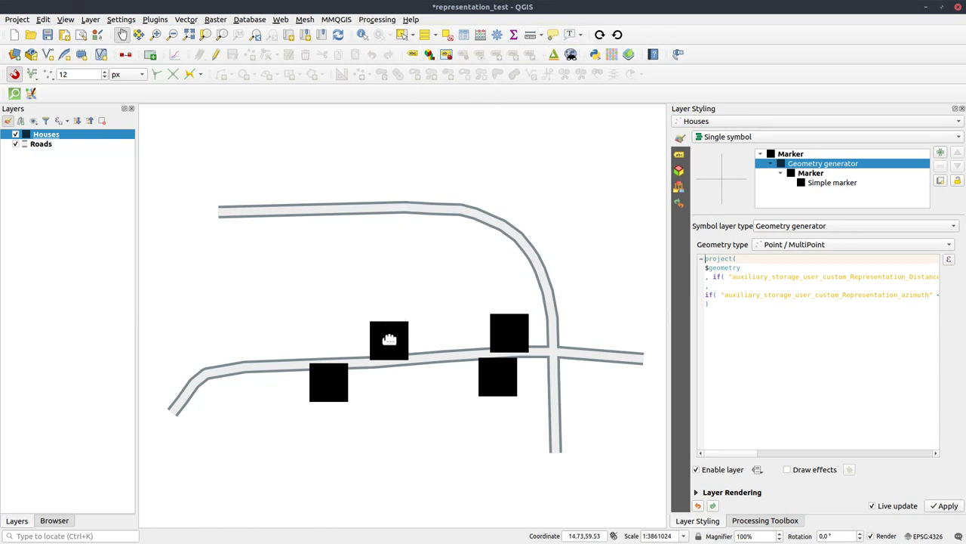
Identify the house above the road and show its fid 2 result with NULL distance and azimuth
{"action": "left_click", "coordinate": [361, 36]}
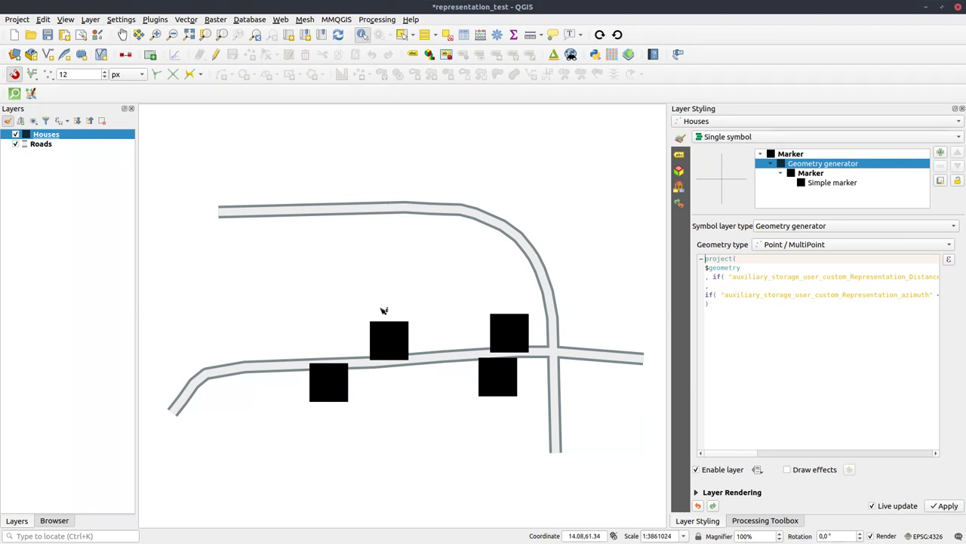
{"action": "left_click", "coordinate": [389, 348]}
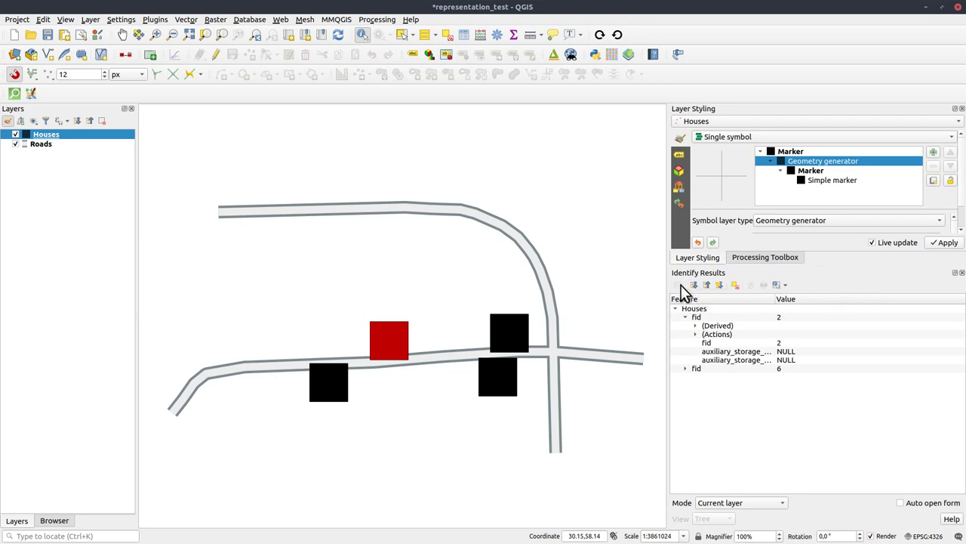
{"action": "left_click", "coordinate": [706, 319]}
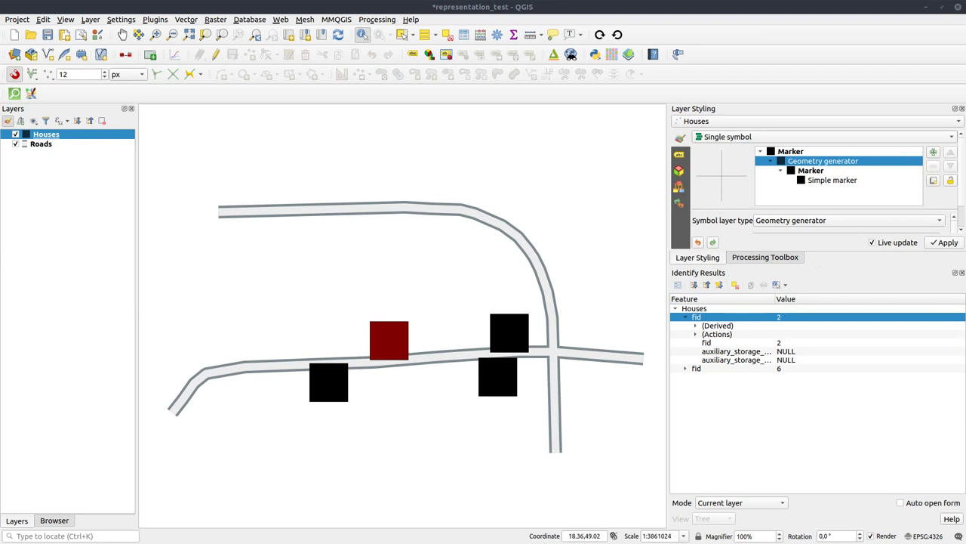
Open house 2's attribute form, enlarge it and place it at the upper right
{"action": "left_click", "coordinate": [388, 339]}
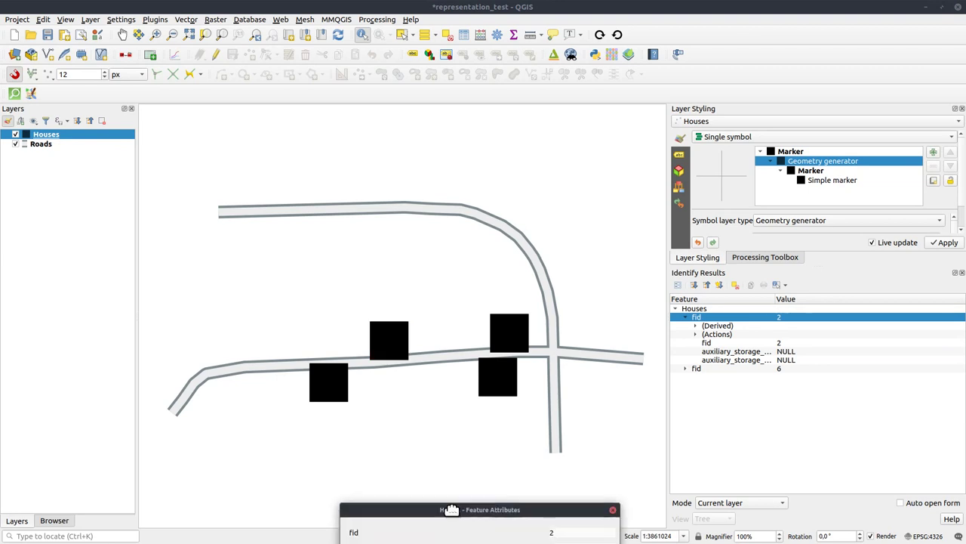
{"action": "left_click_drag", "start_coordinate": [449, 407], "coordinate": [403, 151]}
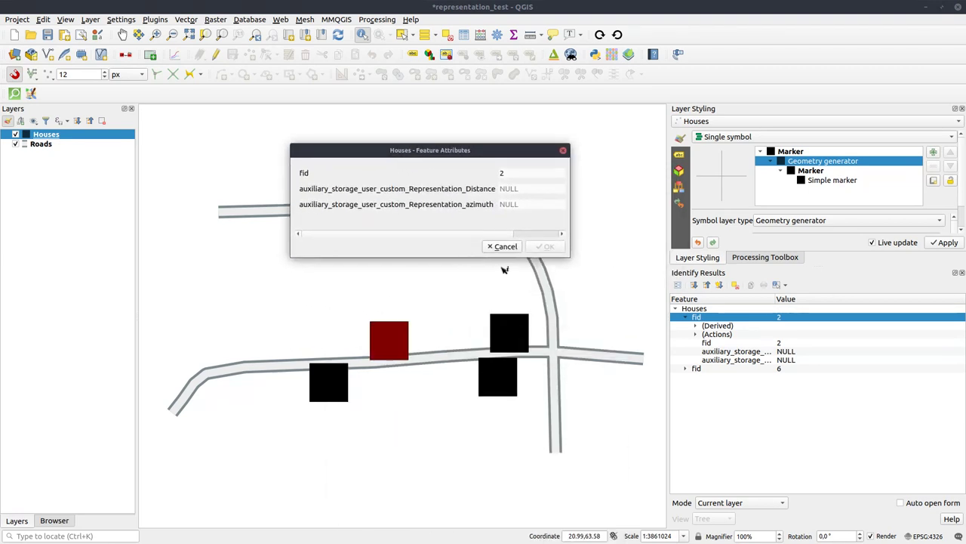
{"action": "left_click_drag", "start_coordinate": [498, 258], "coordinate": [501, 361]}
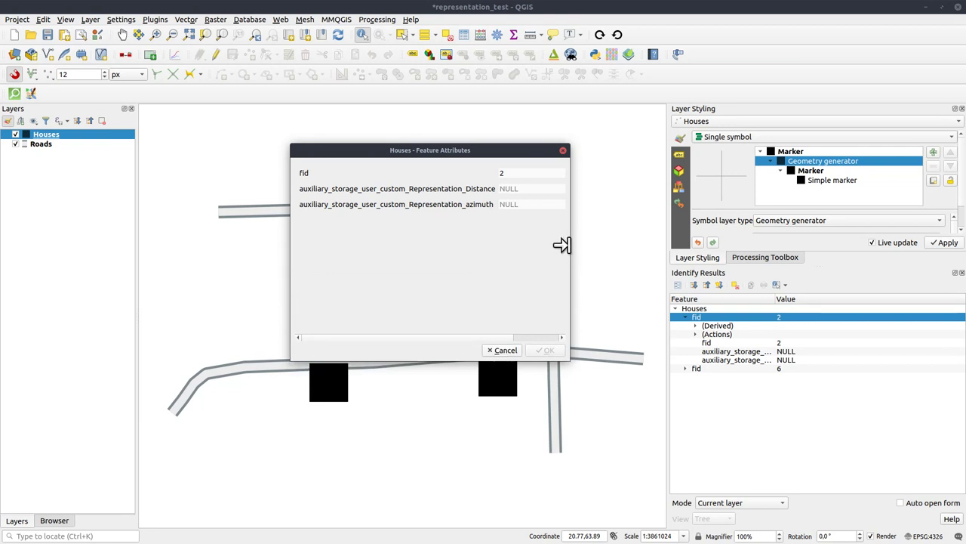
{"action": "left_click_drag", "start_coordinate": [569, 244], "coordinate": [657, 248]}
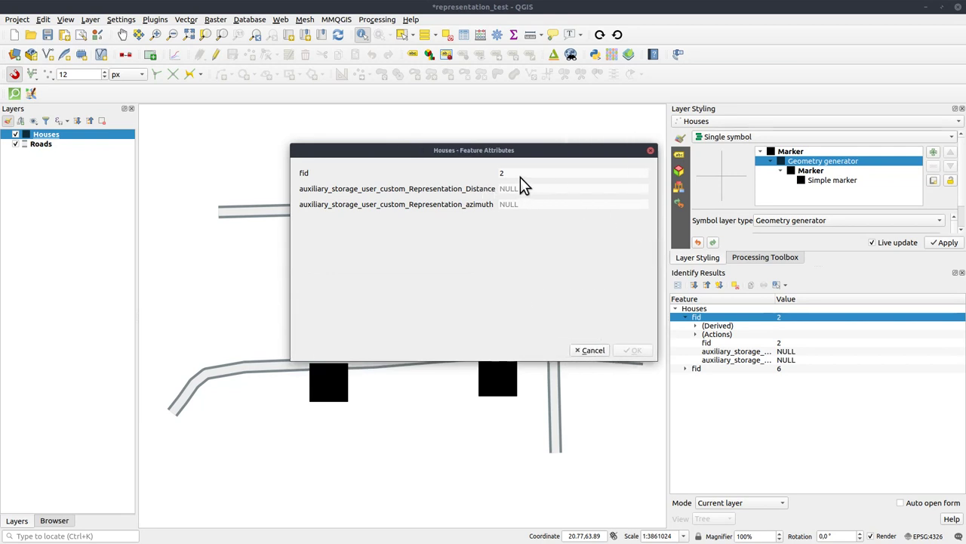
{"action": "mouse_move", "coordinate": [517, 150]}
{"action": "left_mouse_down"}
{"action": "mouse_move", "coordinate": [749, 78]}
{"action": "mouse_move", "coordinate": [751, 143]}
{"action": "left_mouse_up"}
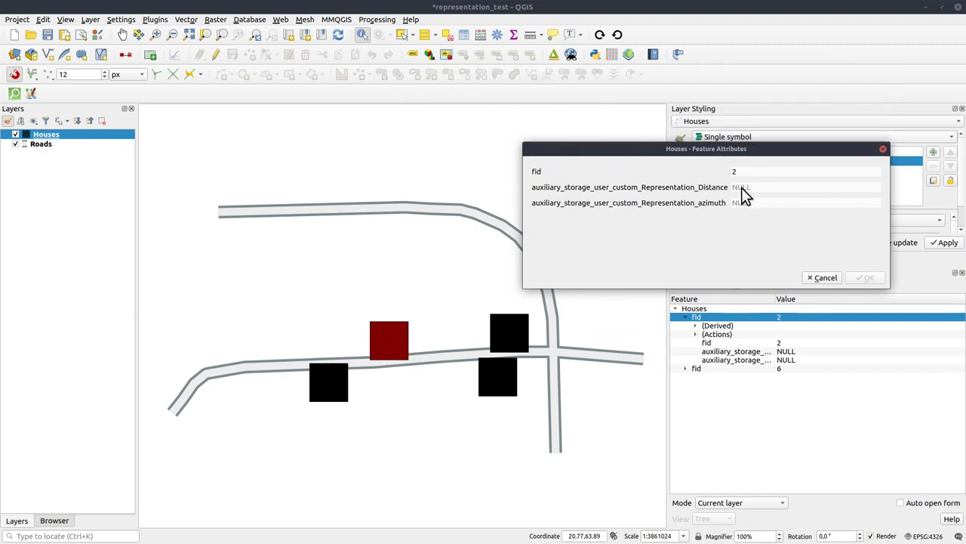
Turn on editing for Houses, enter distance 1 for house 2, and close the form
{"action": "left_click", "coordinate": [216, 54]}
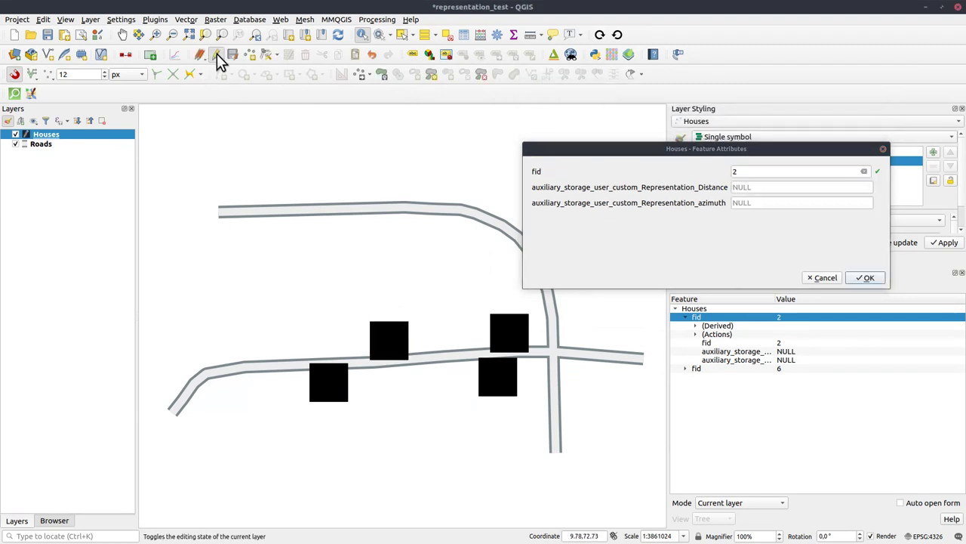
{"action": "left_click", "coordinate": [764, 187]}
{"action": "type", "text": "1"}
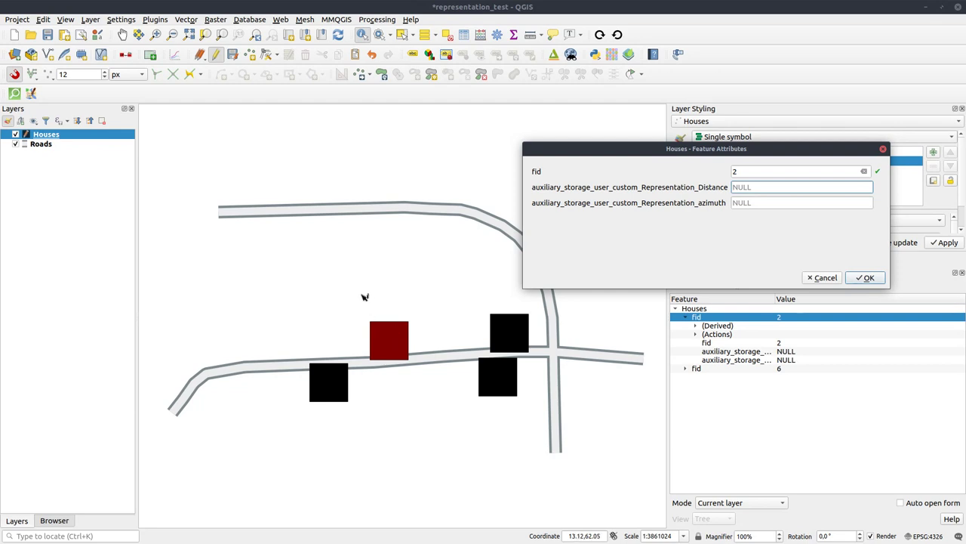
{"action": "left_click", "coordinate": [761, 203]}
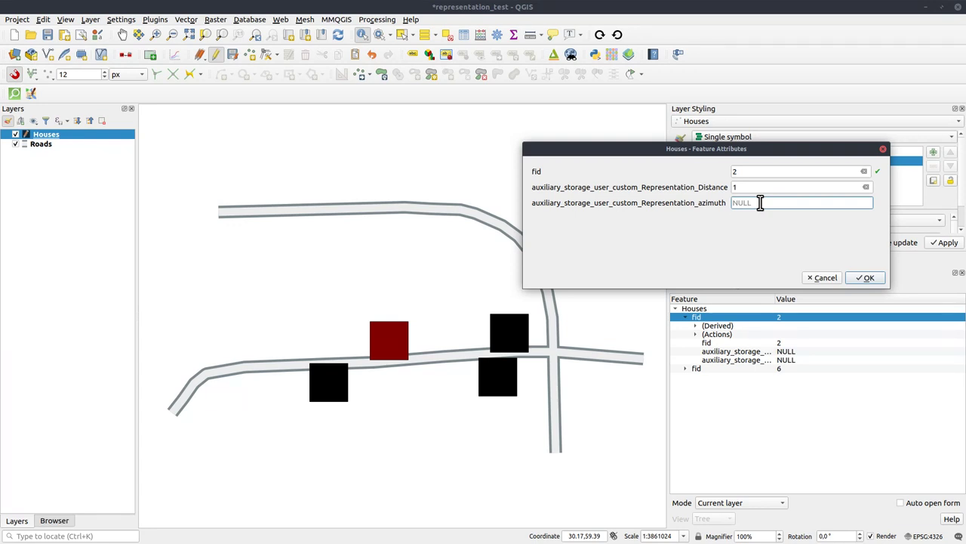
{"action": "left_click", "coordinate": [824, 278]}
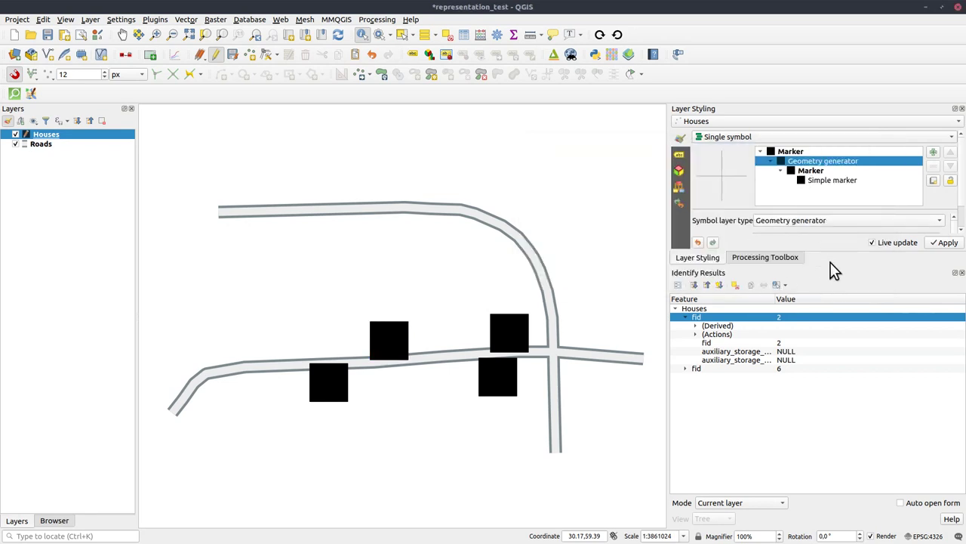
Wrap the azimuth field in radians() within the Houses geometry generator expression
{"action": "left_click", "coordinate": [962, 273]}
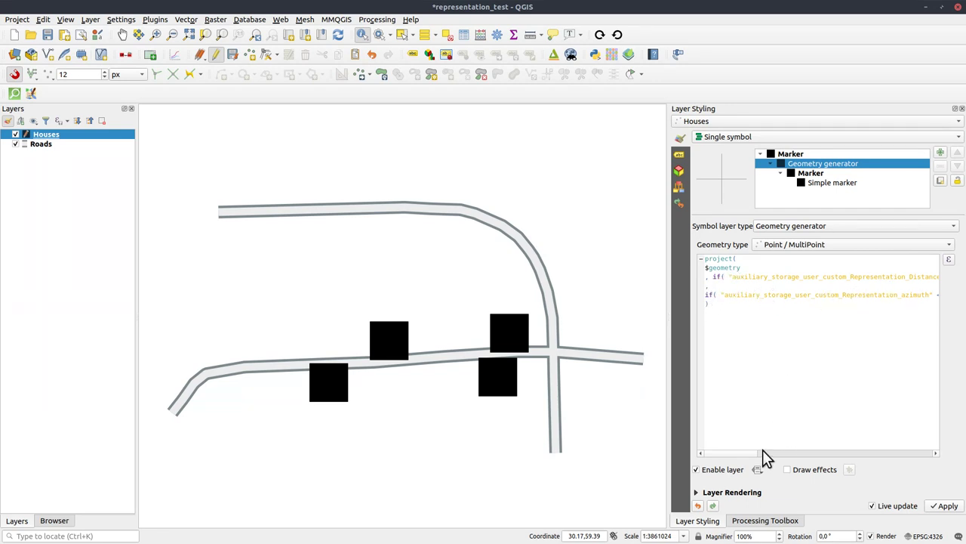
{"action": "left_click_drag", "start_coordinate": [761, 452], "coordinate": [792, 452]}
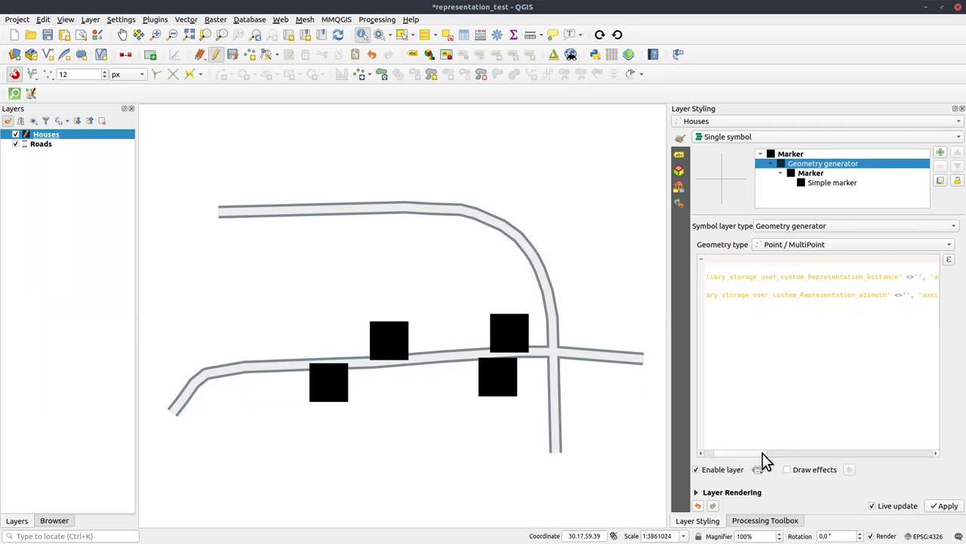
{"action": "left_click", "coordinate": [773, 296]}
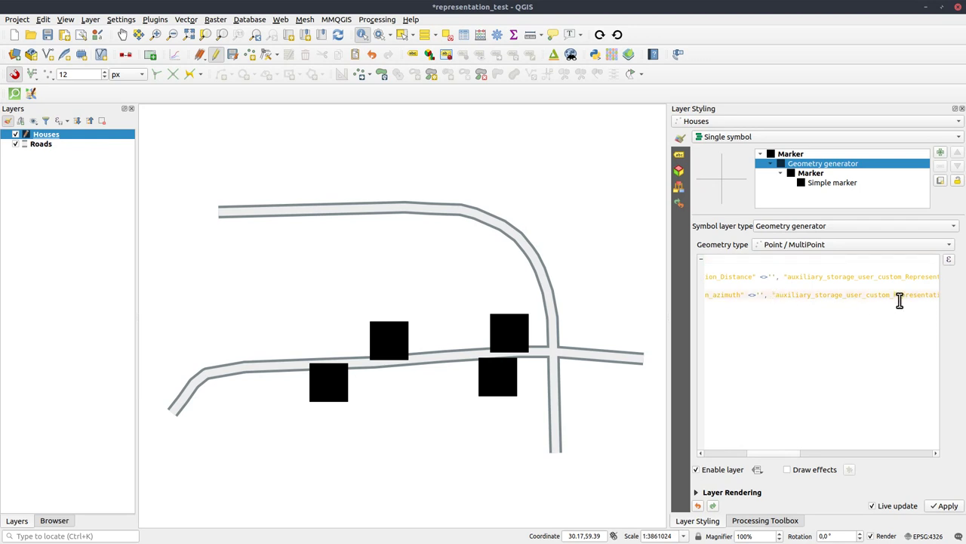
{"action": "type", "text": "radians("}
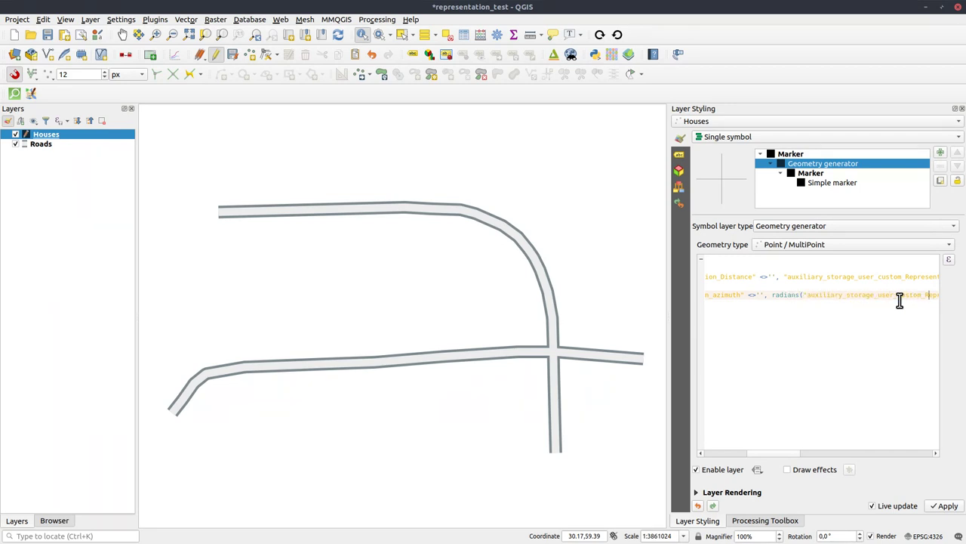
{"action": "key", "text": "Right"}
{"action": "key", "text": "Right"}
{"action": "key", "text": "Right"}
{"action": "key", "text": "Right"}
{"action": "key", "text": "Right"}
{"action": "key", "text": "Right"}
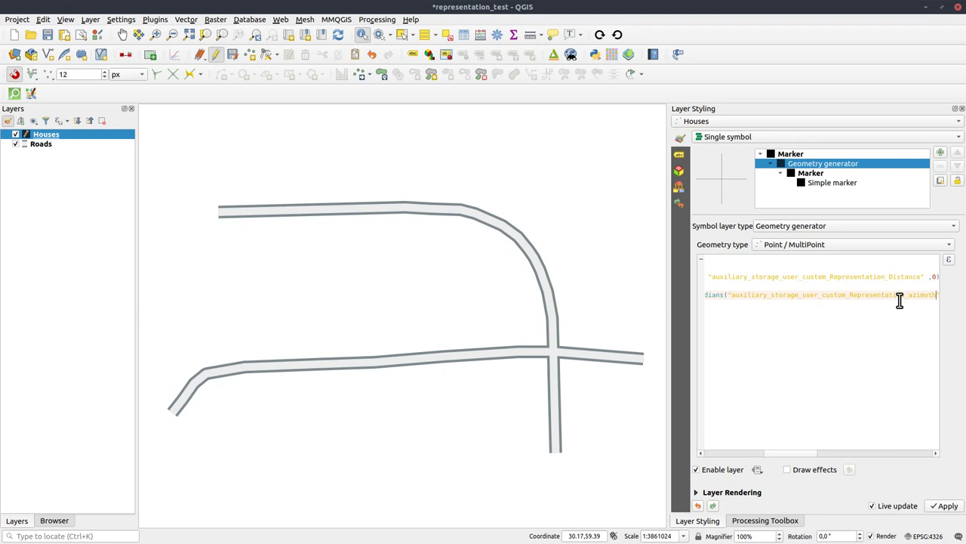
{"action": "key", "text": "Right"}
{"action": "type", "text": ")"}
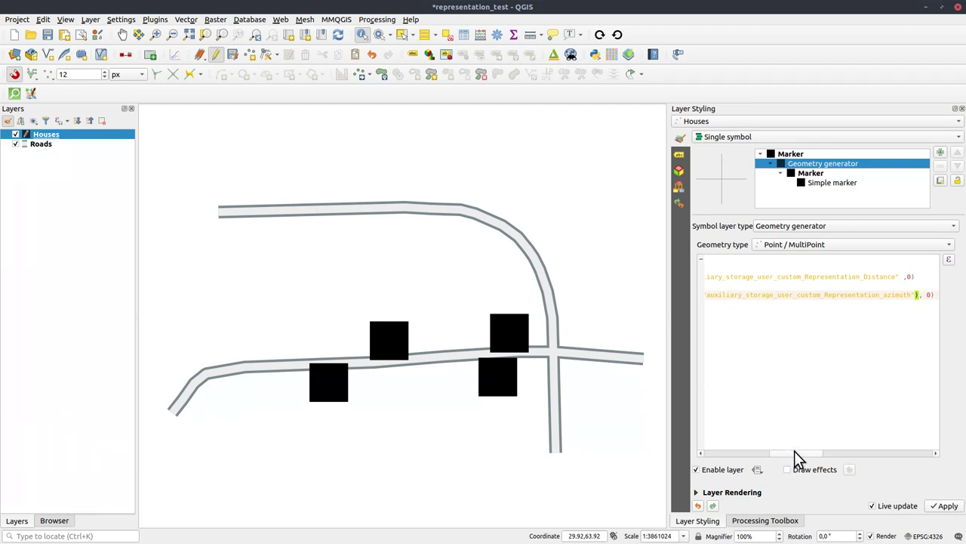
{"action": "left_click_drag", "start_coordinate": [794, 451], "coordinate": [732, 454]}
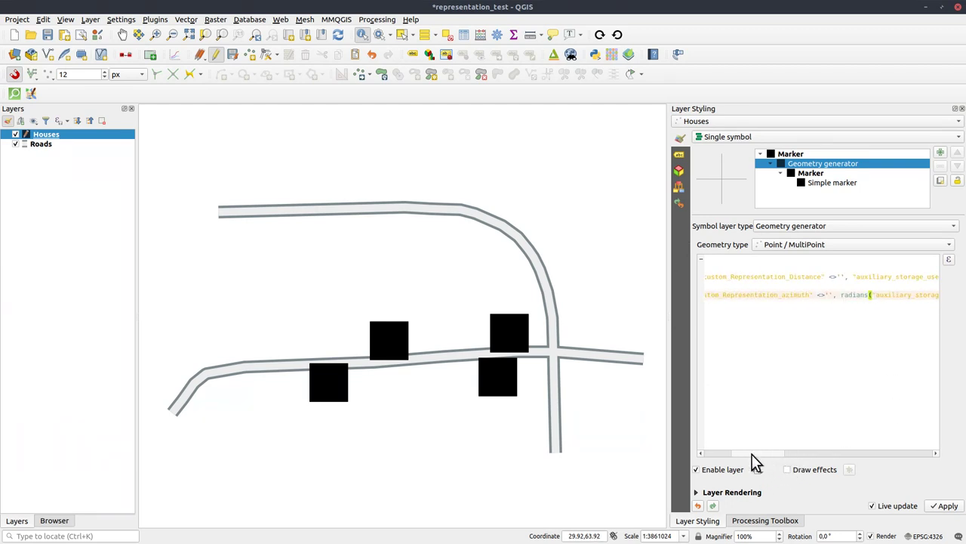
Identify the house above the road and compare its fid 2 and fid 6 results
{"action": "left_click", "coordinate": [393, 347]}
{"action": "left_click", "coordinate": [393, 341]}
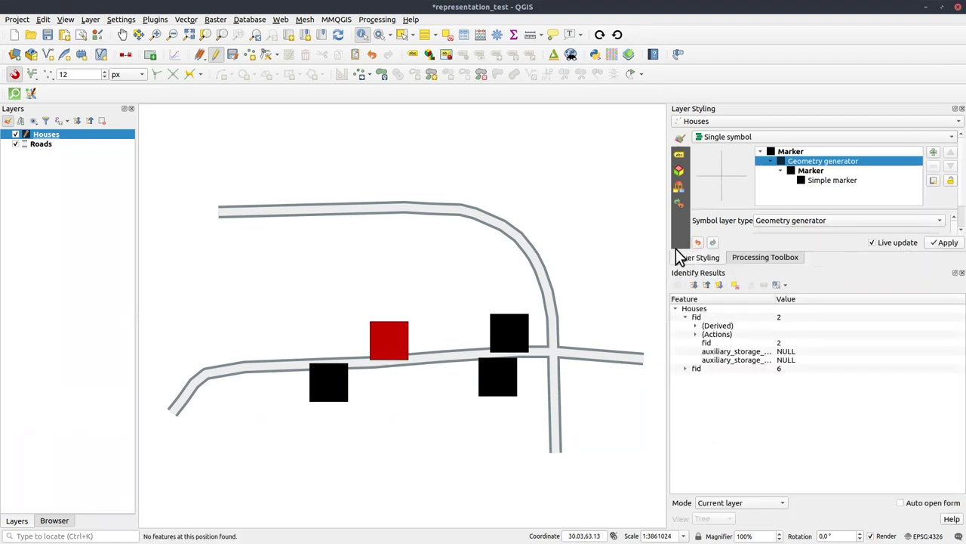
{"action": "left_click", "coordinate": [701, 315]}
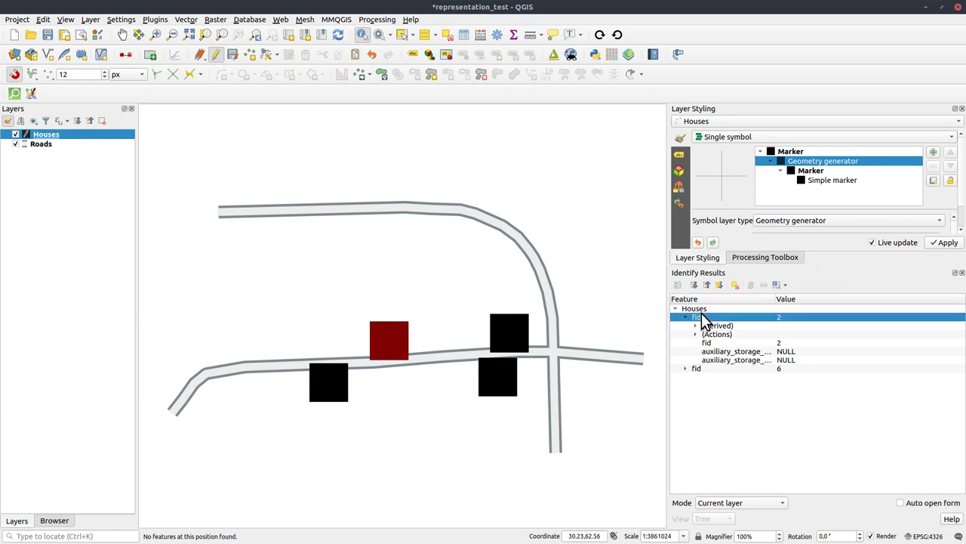
{"action": "left_click", "coordinate": [696, 370]}
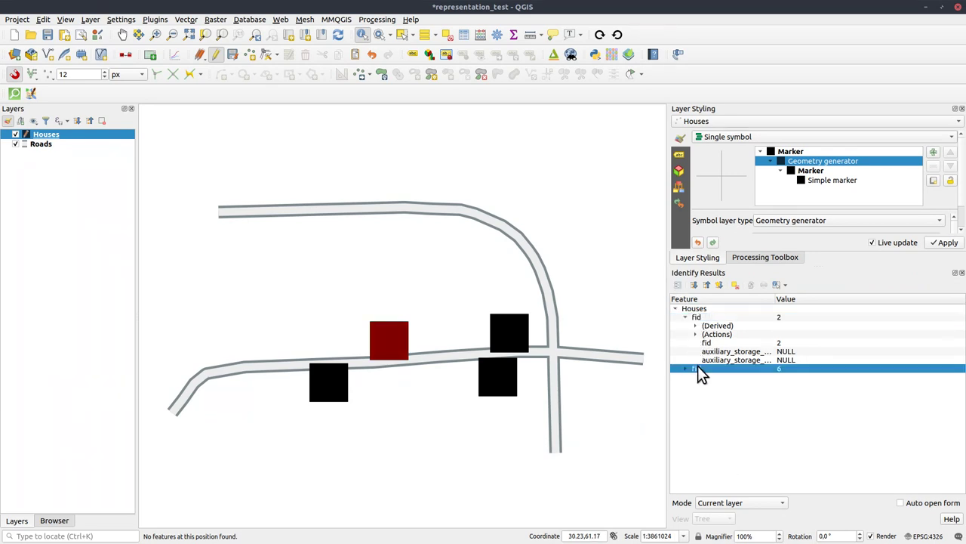
{"action": "left_click", "coordinate": [697, 317]}
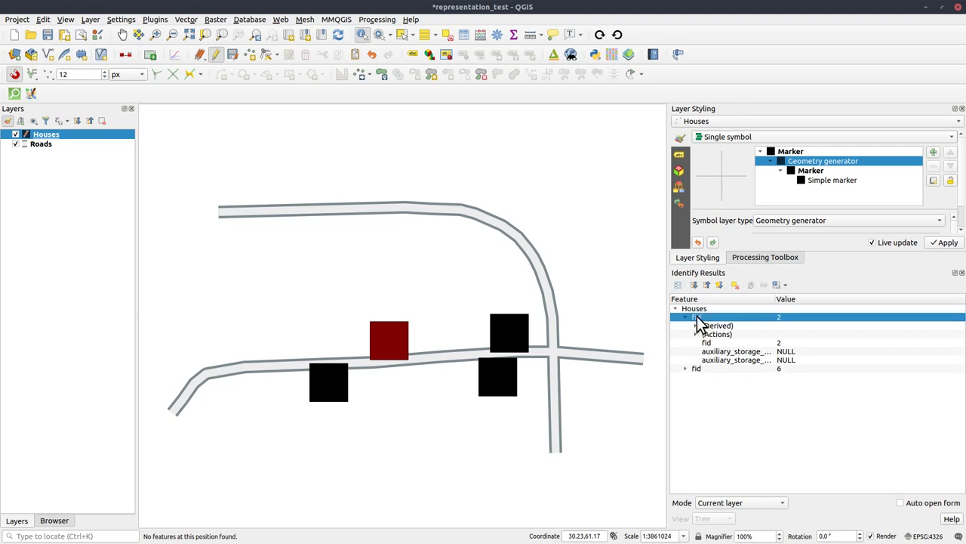
{"action": "left_click", "coordinate": [700, 367]}
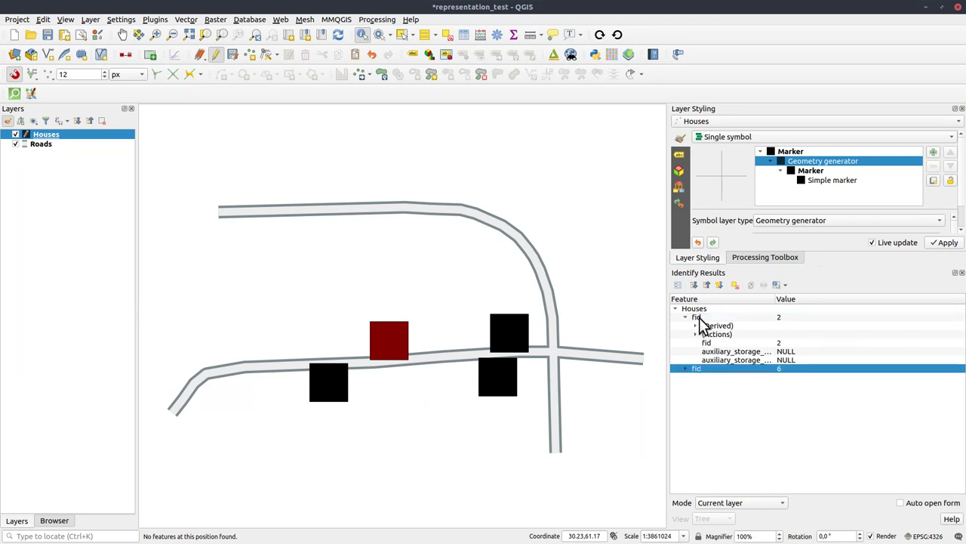
{"action": "left_click", "coordinate": [699, 316]}
{"action": "left_click", "coordinate": [699, 369]}
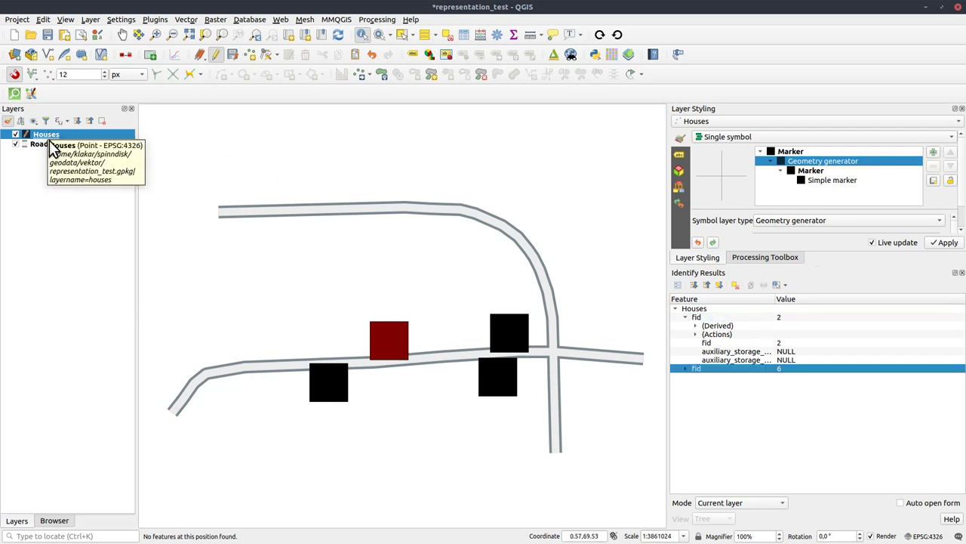
Delete house features 5 to 8 from the Houses attribute table
{"action": "key", "text": "F6"}
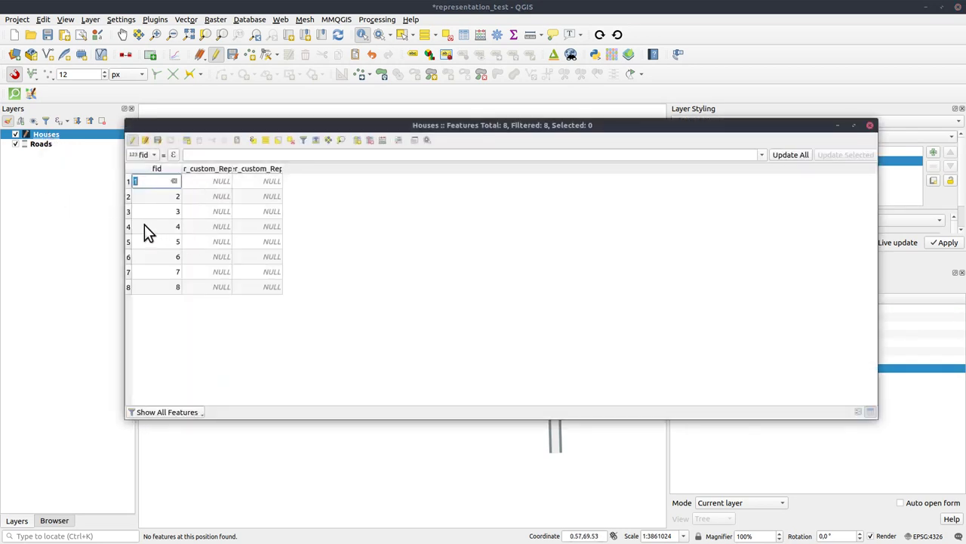
{"action": "left_click", "coordinate": [129, 242]}
{"action": "left_click", "coordinate": [130, 287], "text": "shift"}
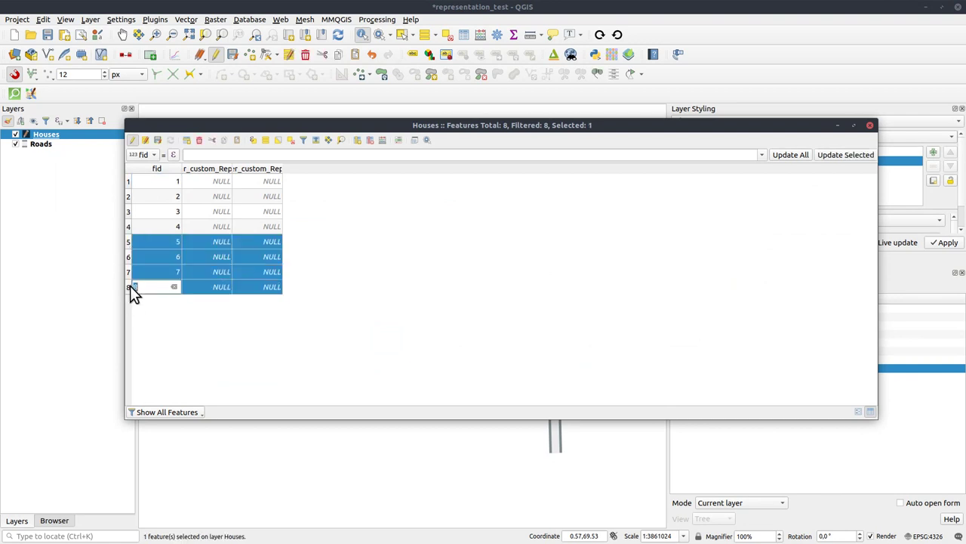
{"action": "left_click_drag", "start_coordinate": [236, 131], "coordinate": [730, 163]}
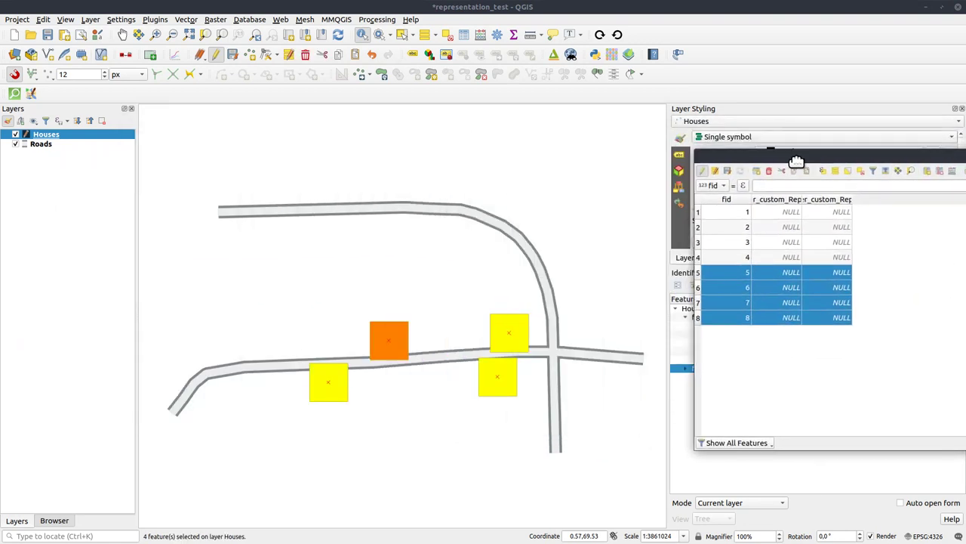
{"action": "left_click", "coordinate": [694, 174]}
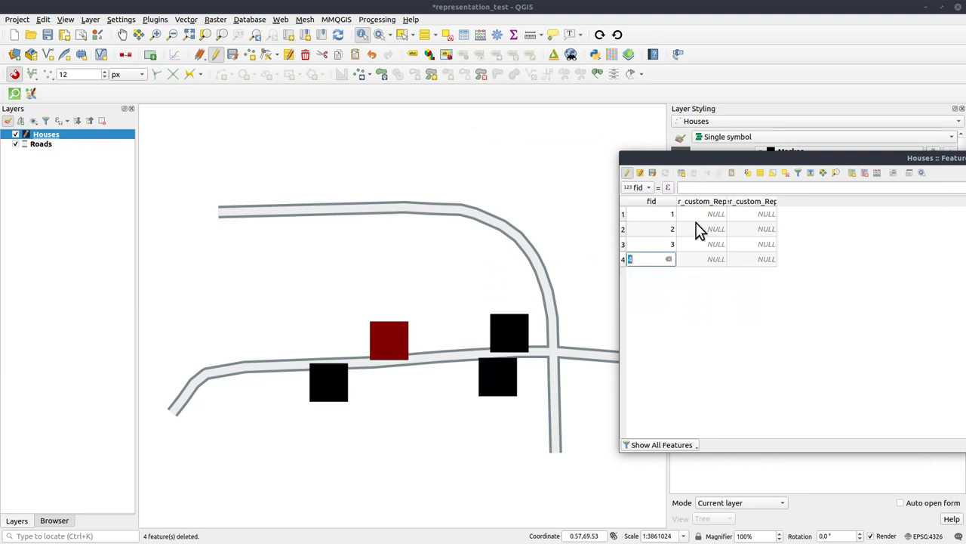
{"action": "left_click_drag", "start_coordinate": [712, 158], "coordinate": [196, 164]}
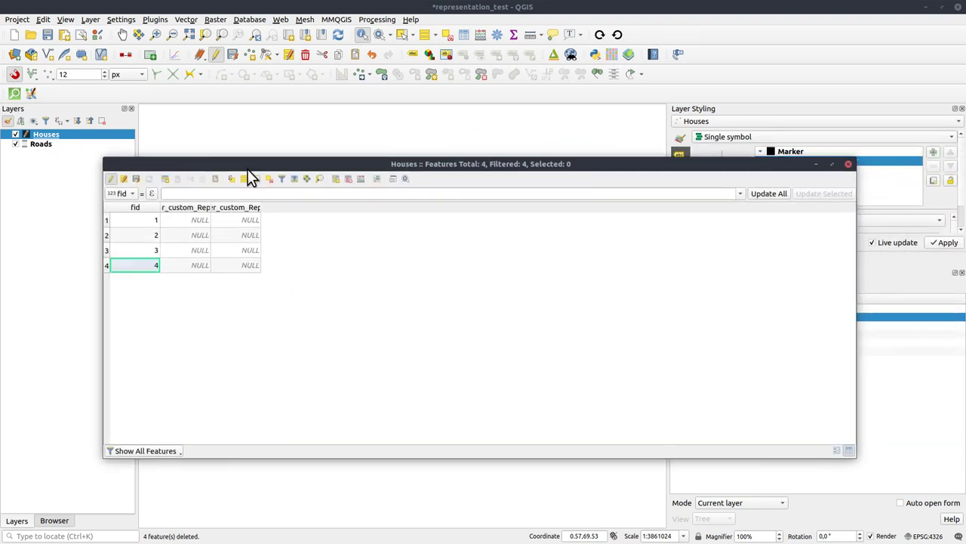
{"action": "left_click", "coordinate": [849, 163]}
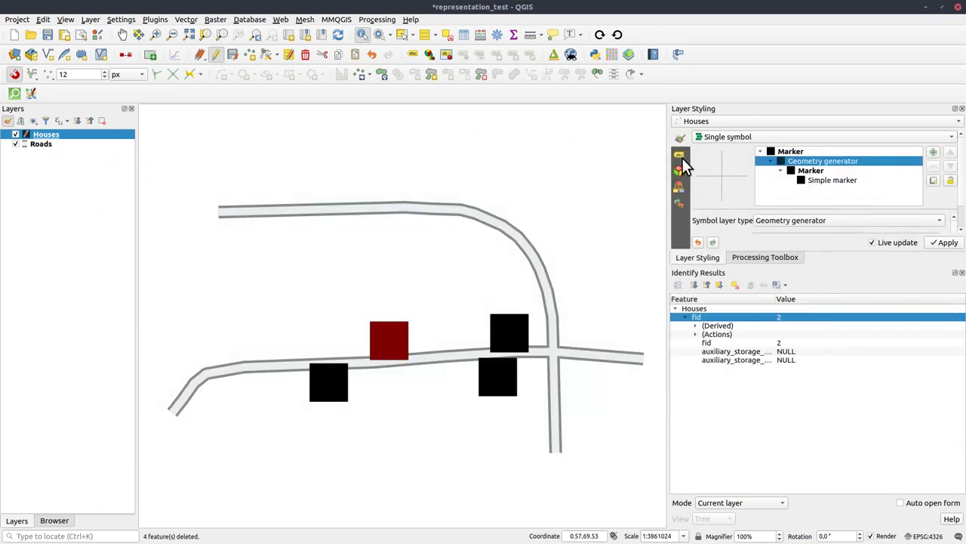
Set Houses labelling to Single labels showing 'House'
{"action": "left_click", "coordinate": [681, 156]}
{"action": "left_click", "coordinate": [708, 139]}
{"action": "left_click", "coordinate": [715, 149]}
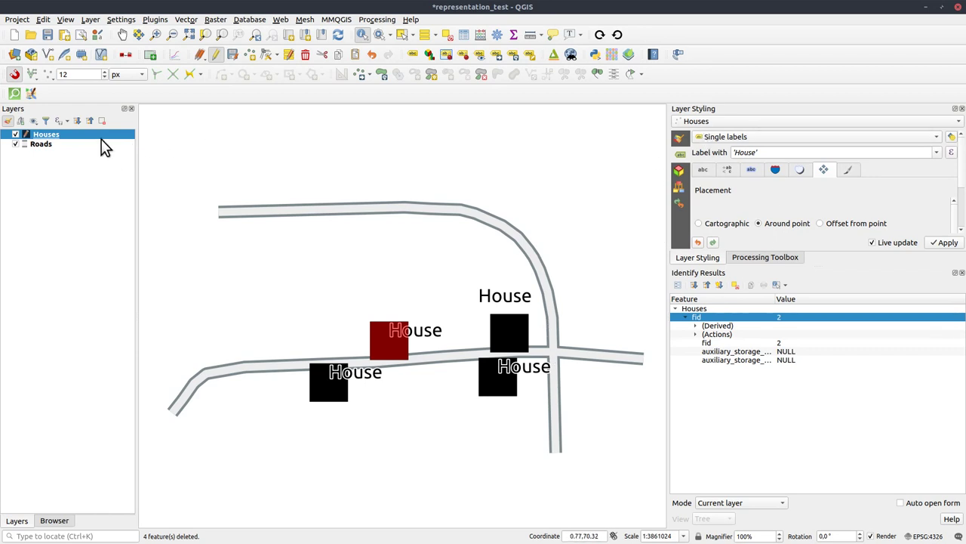
Give house 2 distance 1 and azimuth 310 in its attribute form
{"action": "left_click", "coordinate": [677, 285]}
{"action": "left_click_drag", "start_coordinate": [701, 162], "coordinate": [649, 126]}
{"action": "left_click", "coordinate": [703, 174]}
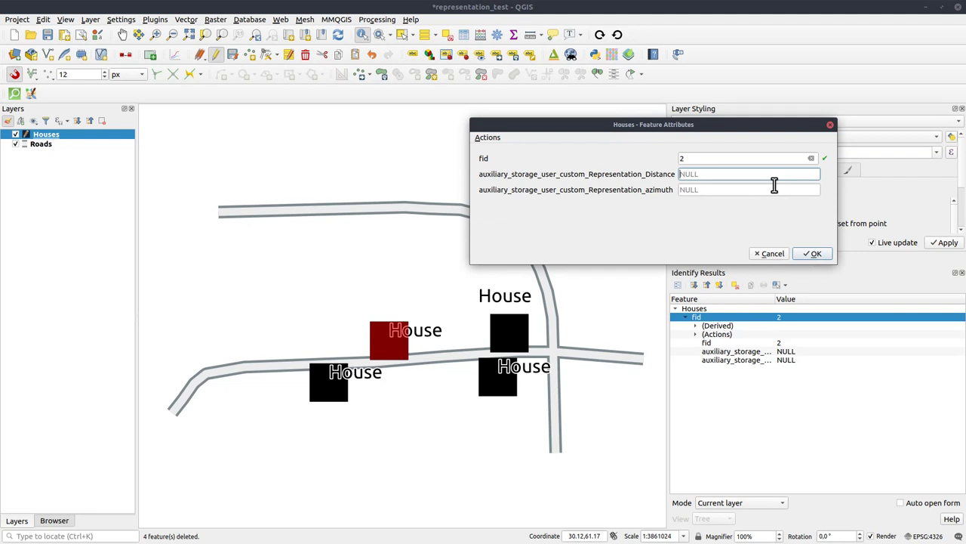
{"action": "type", "text": "1"}
{"action": "left_click", "coordinate": [726, 191]}
{"action": "type", "text": "310"}
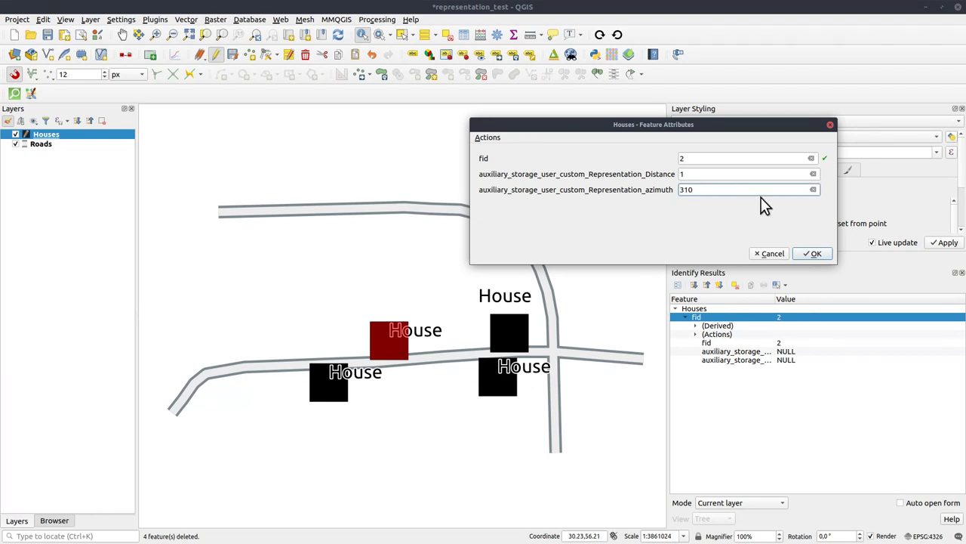
{"action": "left_click", "coordinate": [812, 254]}
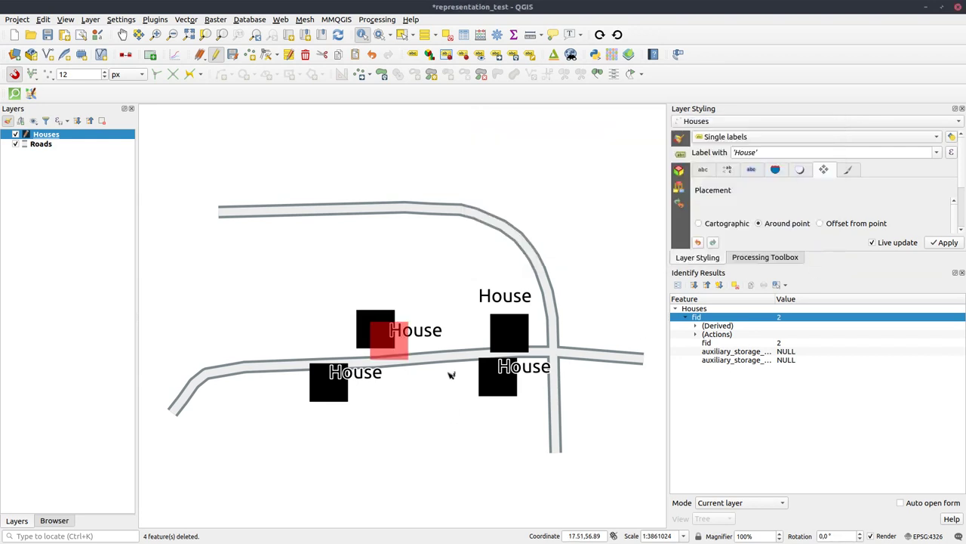
Increase house 2's distance to 15
{"action": "left_click", "coordinate": [676, 283]}
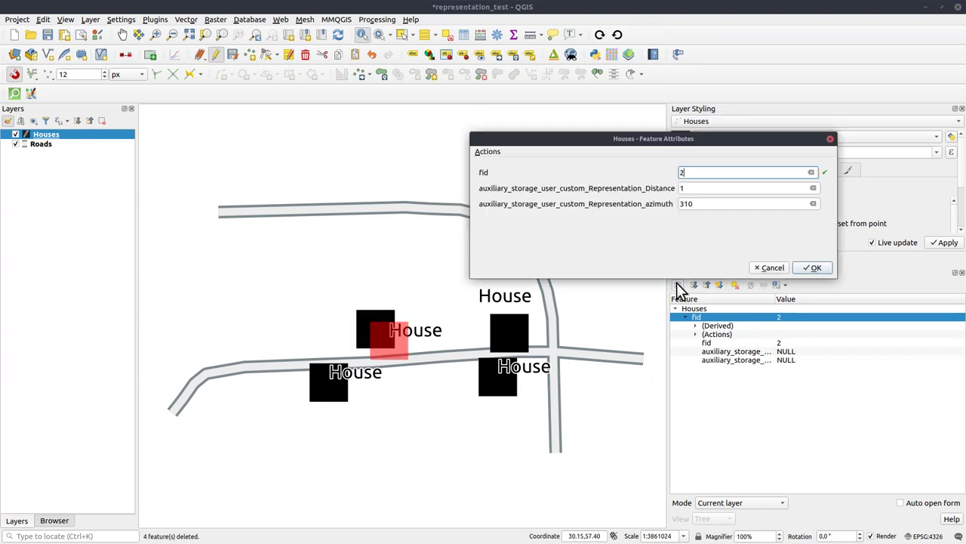
{"action": "left_click", "coordinate": [690, 188]}
{"action": "type", "text": "5"}
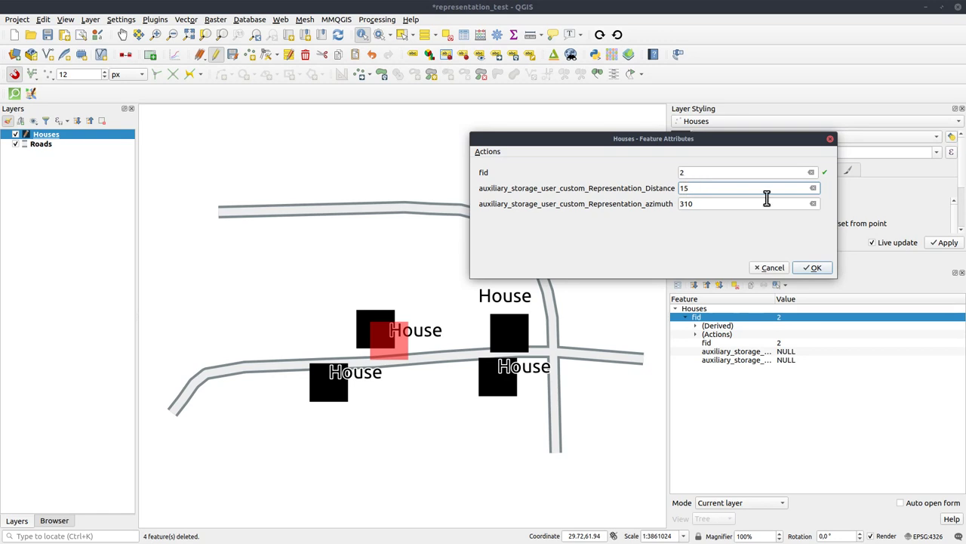
{"action": "left_click", "coordinate": [814, 267]}
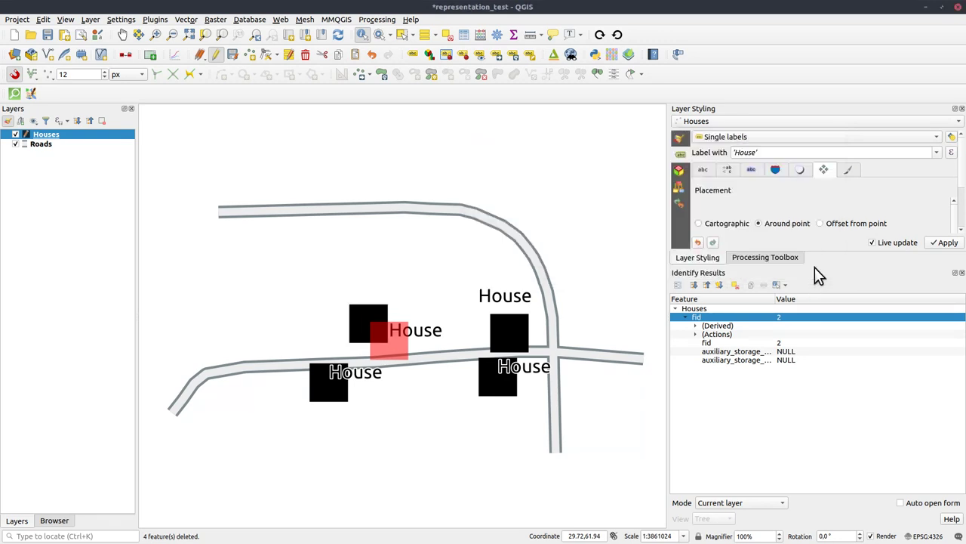
Set the lower-left house fid 4 to distance 1,5 and azimuth 210
{"action": "left_click", "coordinate": [336, 393]}
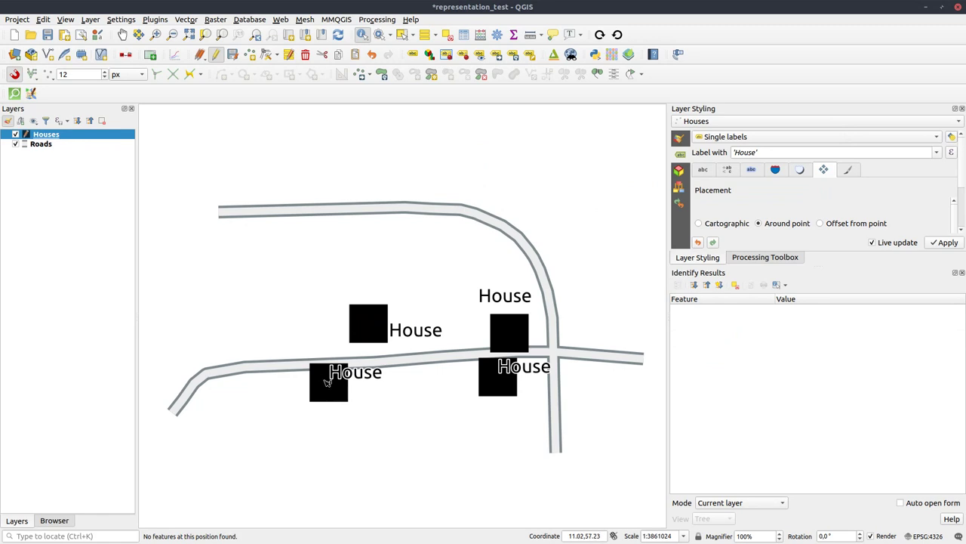
{"action": "left_click", "coordinate": [335, 384]}
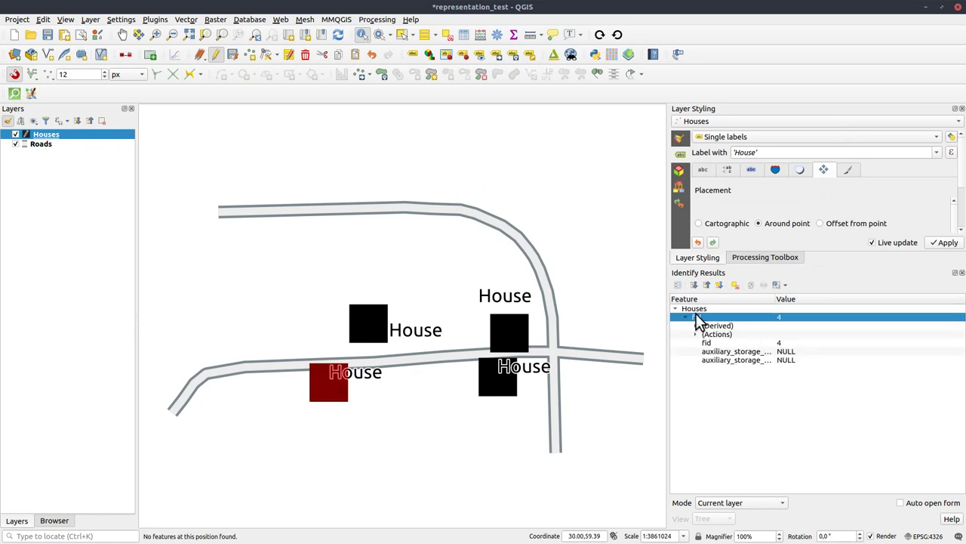
{"action": "left_click", "coordinate": [677, 284]}
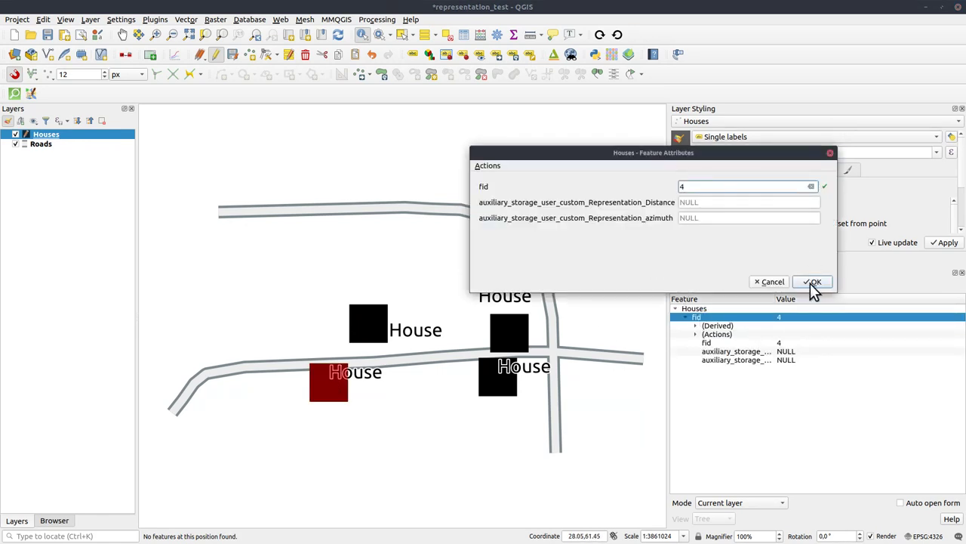
{"action": "left_click", "coordinate": [724, 204]}
{"action": "type", "text": "1,5"}
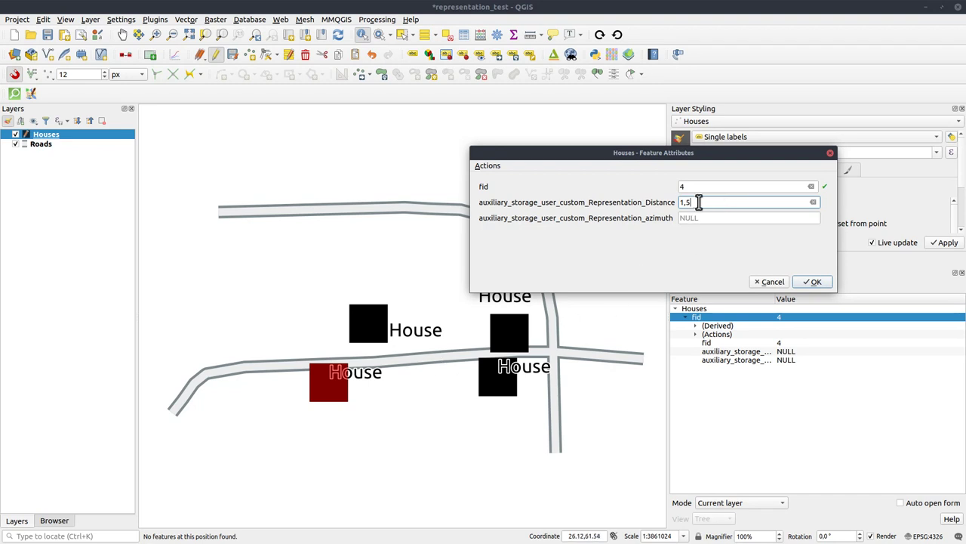
{"action": "left_click", "coordinate": [698, 217]}
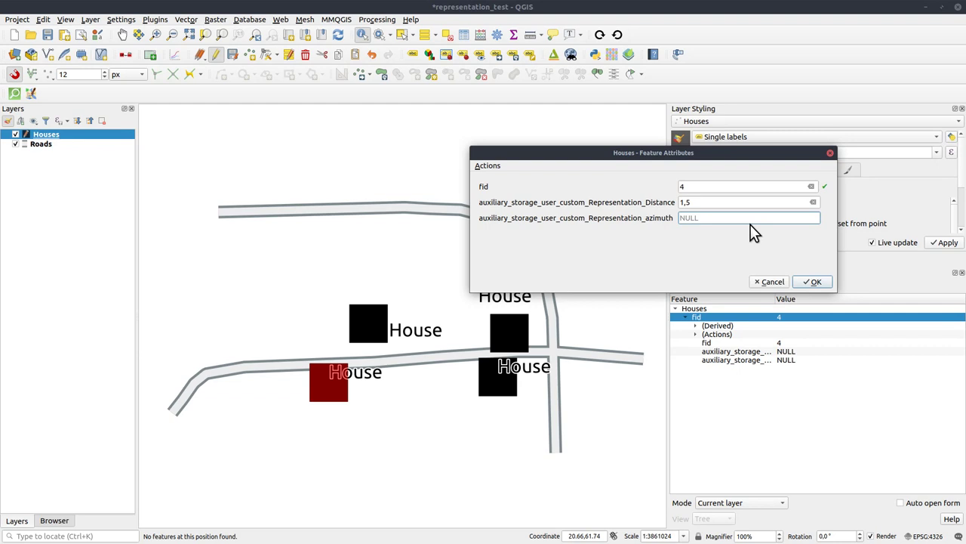
{"action": "type", "text": "210"}
{"action": "left_click", "coordinate": [815, 283]}
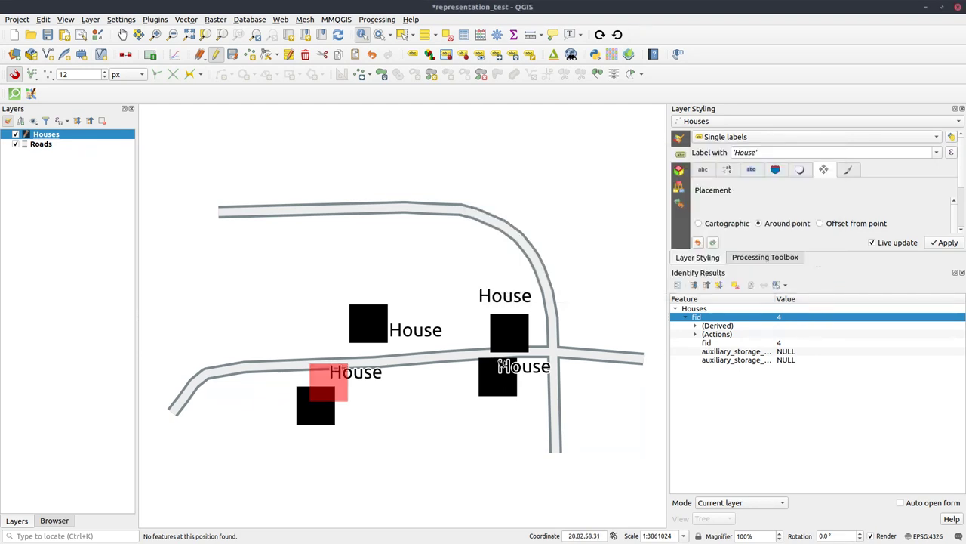
{"action": "left_click", "coordinate": [507, 385]}
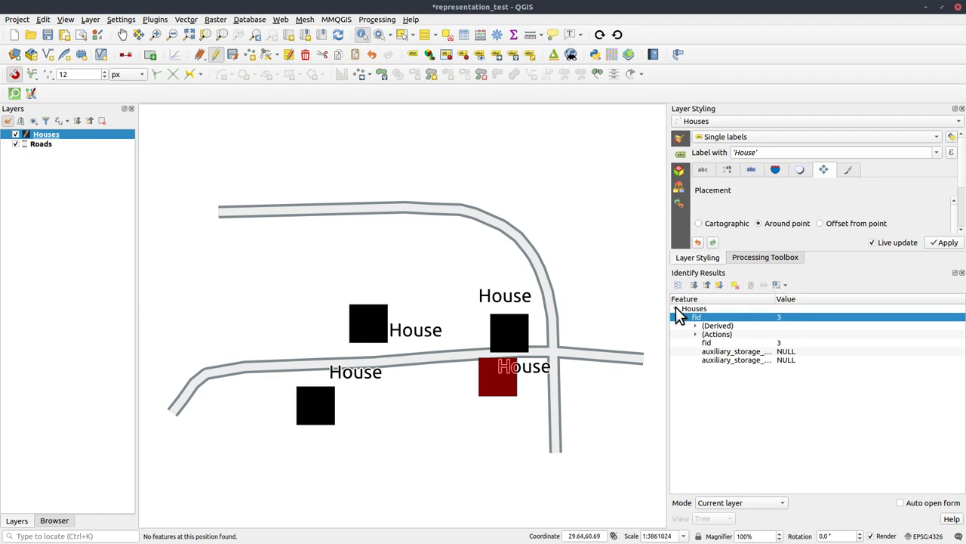
Give house fid 3 azimuth 210 and distance 1,5
{"action": "double_click", "coordinate": [682, 300]}
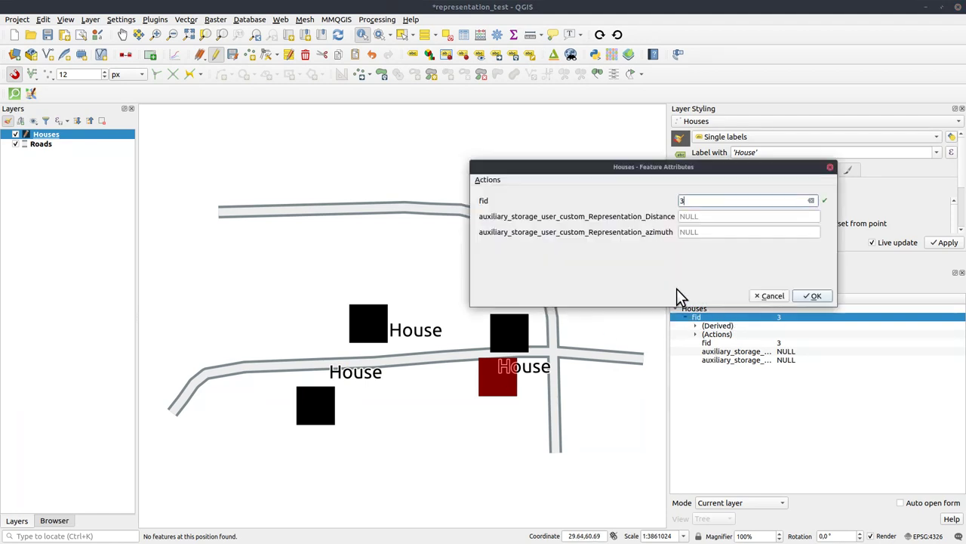
{"action": "left_click", "coordinate": [706, 231]}
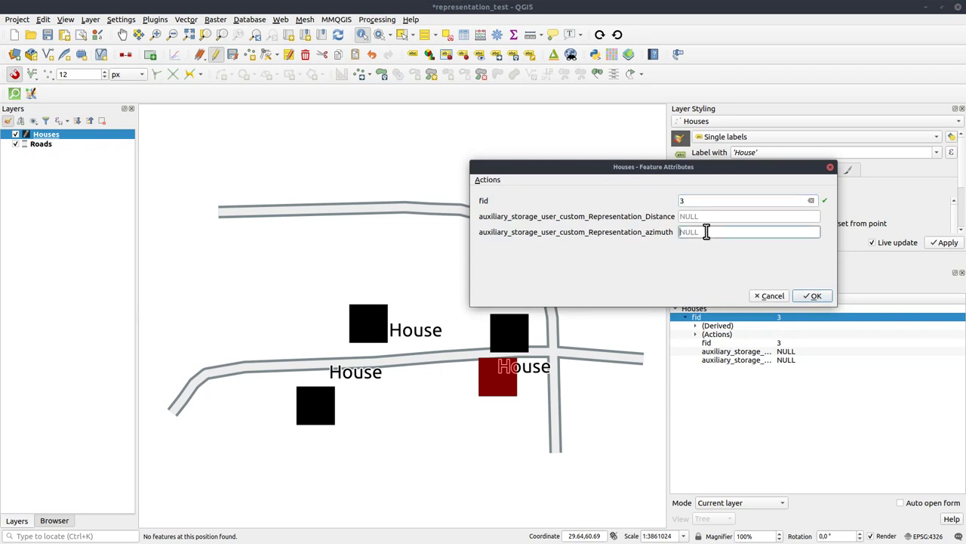
{"action": "type", "text": "210"}
{"action": "left_click", "coordinate": [706, 217]}
{"action": "type", "text": "1,5"}
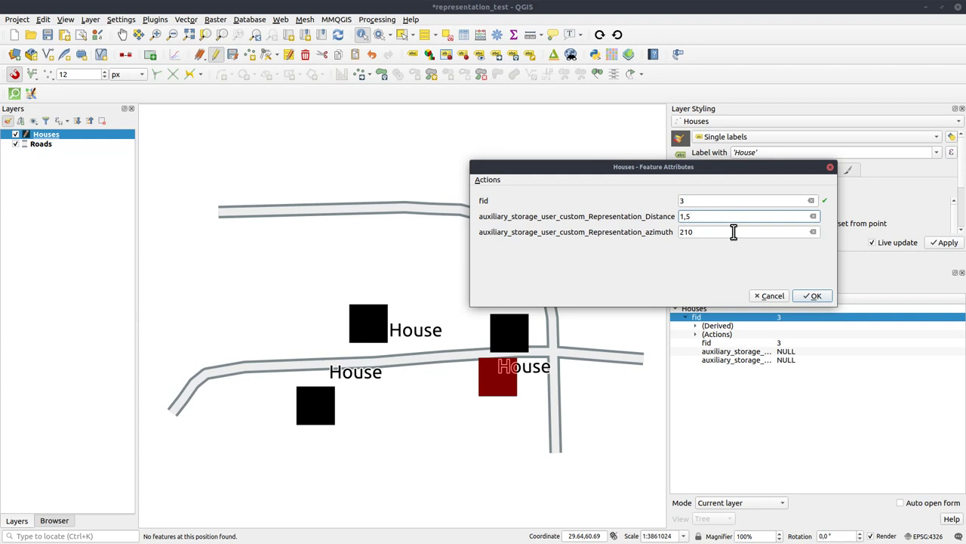
{"action": "left_click", "coordinate": [825, 293]}
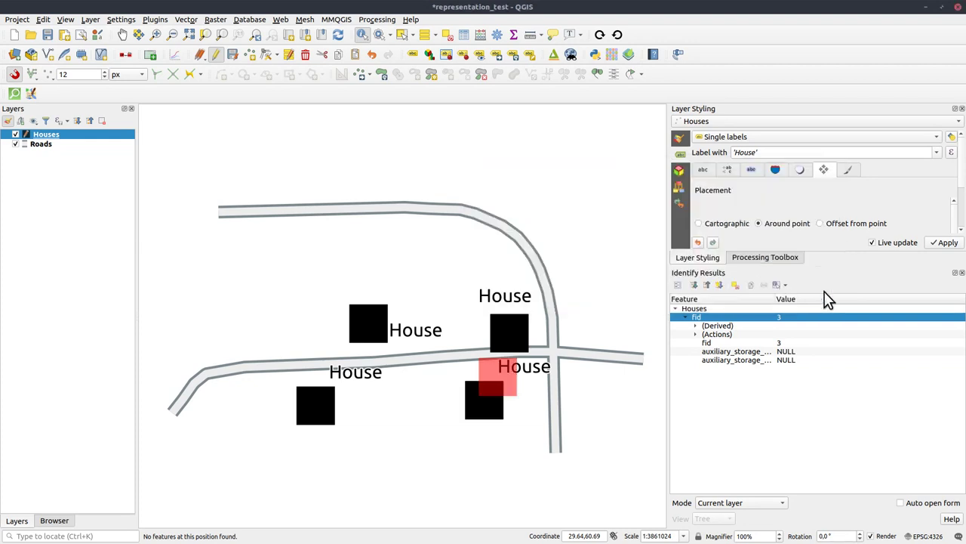
Identify the upper-right house fid 1 and set distance 1,6 and azimuth 3
{"action": "left_click", "coordinate": [513, 340]}
{"action": "left_click", "coordinate": [513, 335]}
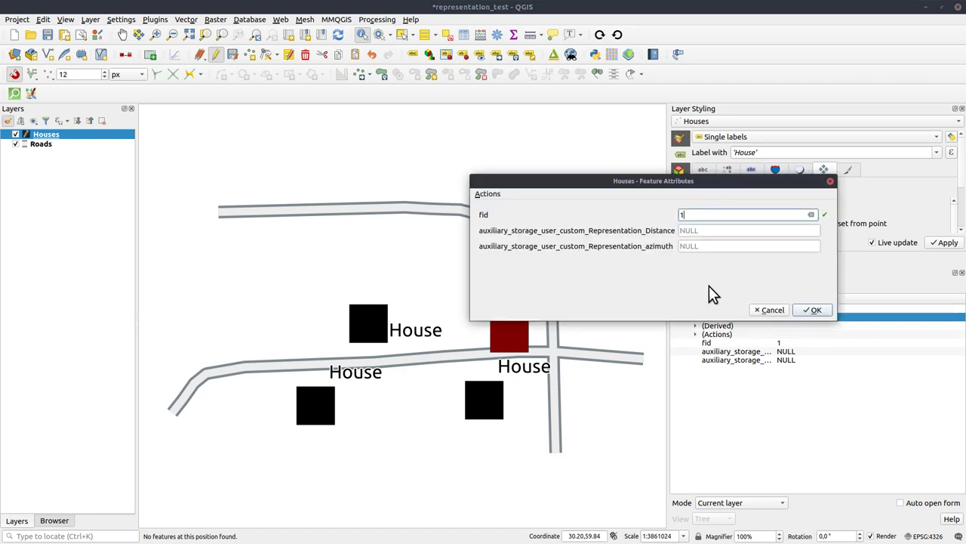
{"action": "left_click", "coordinate": [705, 229]}
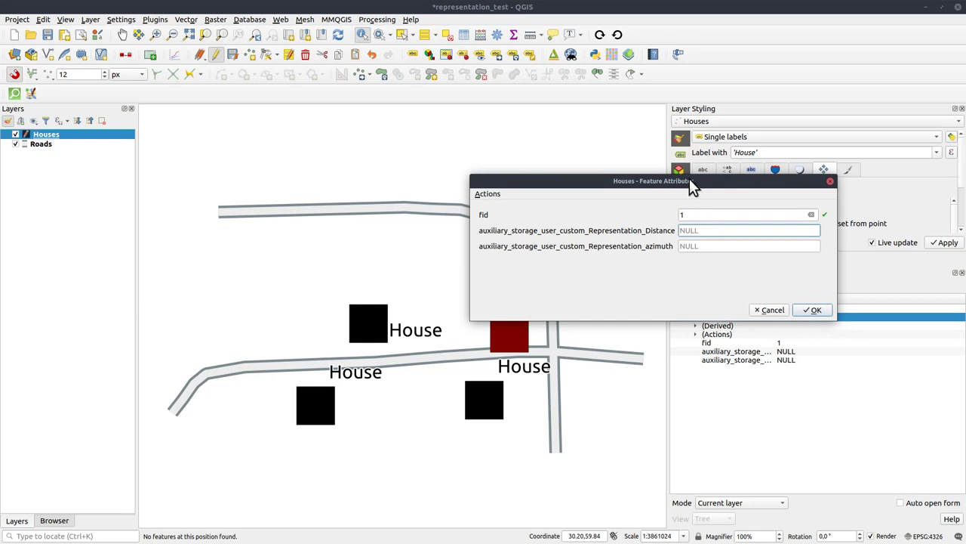
{"action": "left_click_drag", "start_coordinate": [690, 185], "coordinate": [707, 145]}
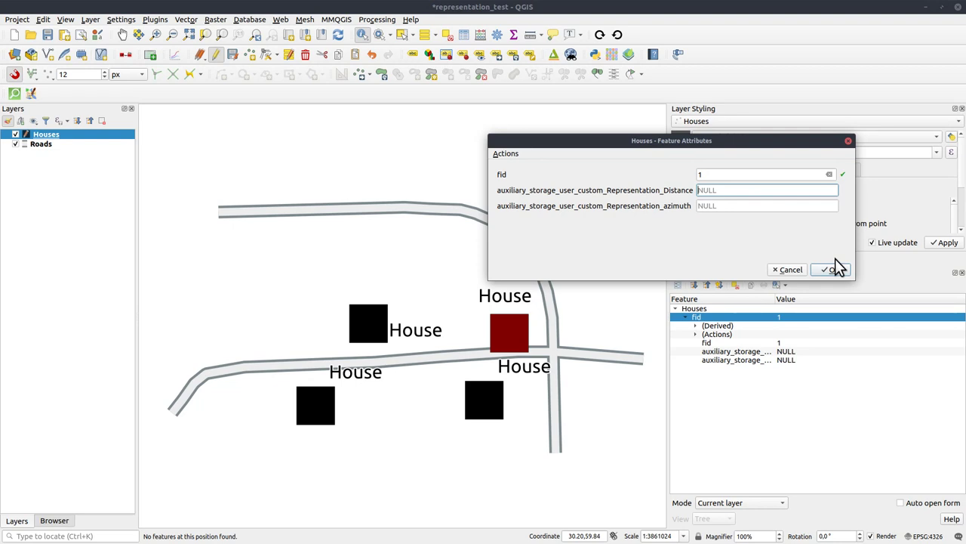
{"action": "type", "text": "1,6"}
{"action": "key", "text": "Tab"}
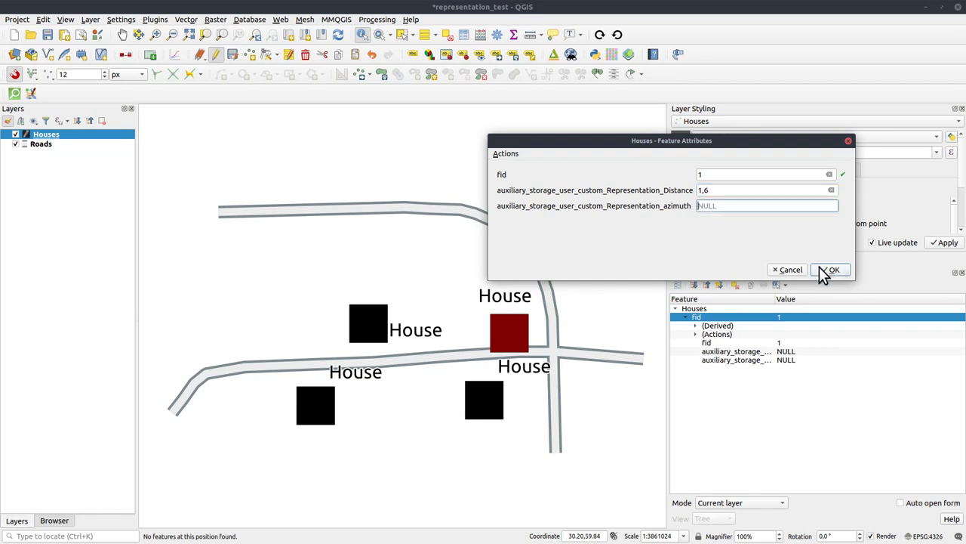
{"action": "type", "text": "345"}
{"action": "left_click", "coordinate": [825, 271]}
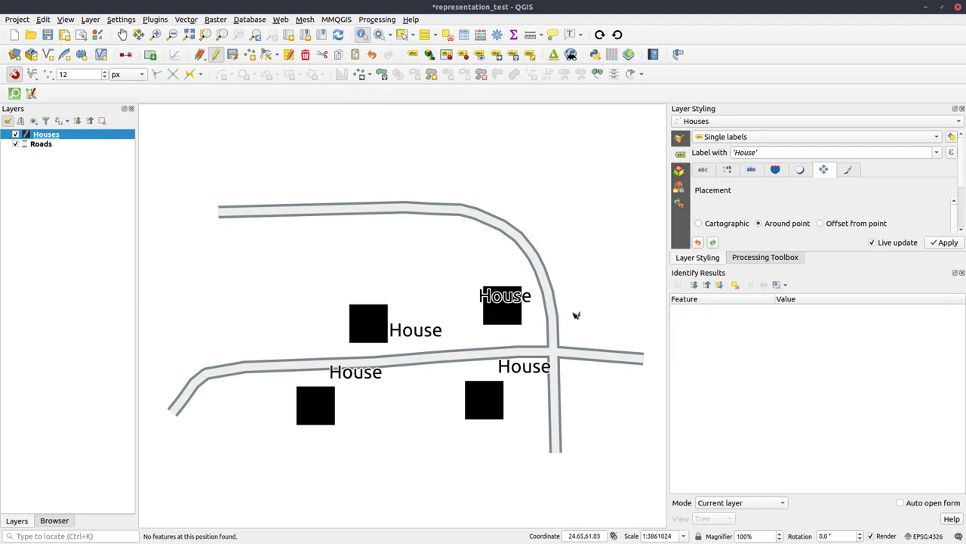
Reframe the map and switch the Houses layer labelling to No labels
{"action": "left_click_drag", "start_coordinate": [578, 317], "coordinate": [591, 263]}
{"action": "left_click_drag", "start_coordinate": [478, 266], "coordinate": [466, 280]}
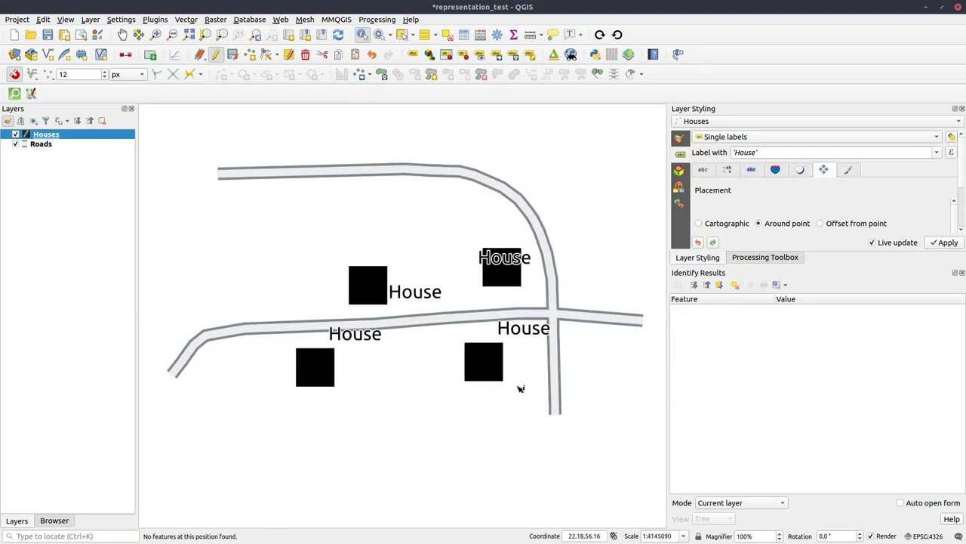
{"action": "left_click", "coordinate": [731, 136]}
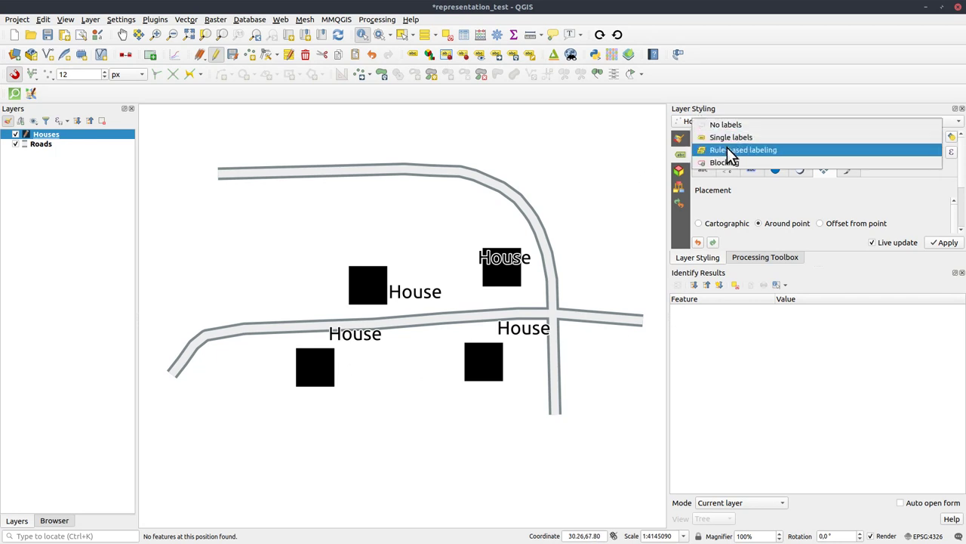
{"action": "left_click", "coordinate": [731, 124]}
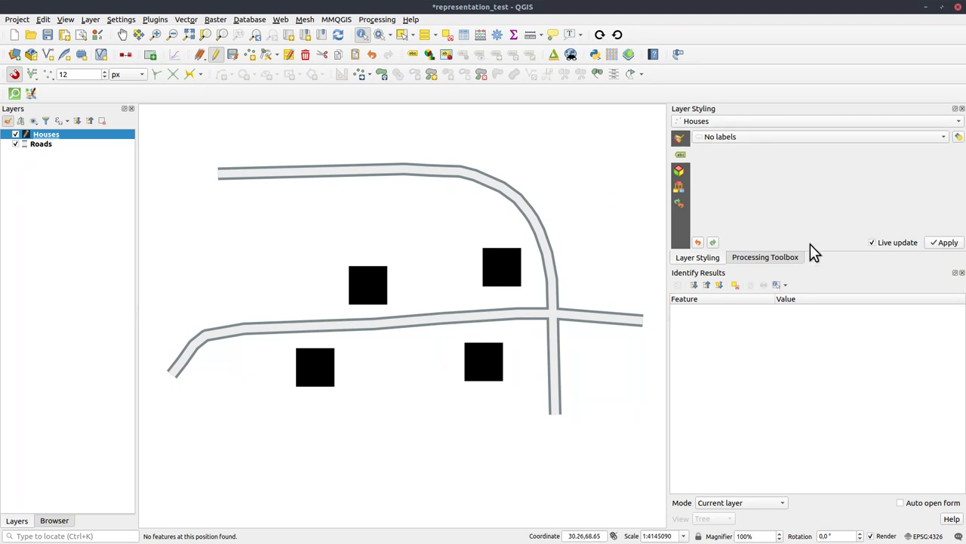
Add a red 2 mm Simple marker layer to the Houses symbol, then stop editing Houses
{"action": "left_click", "coordinate": [962, 272]}
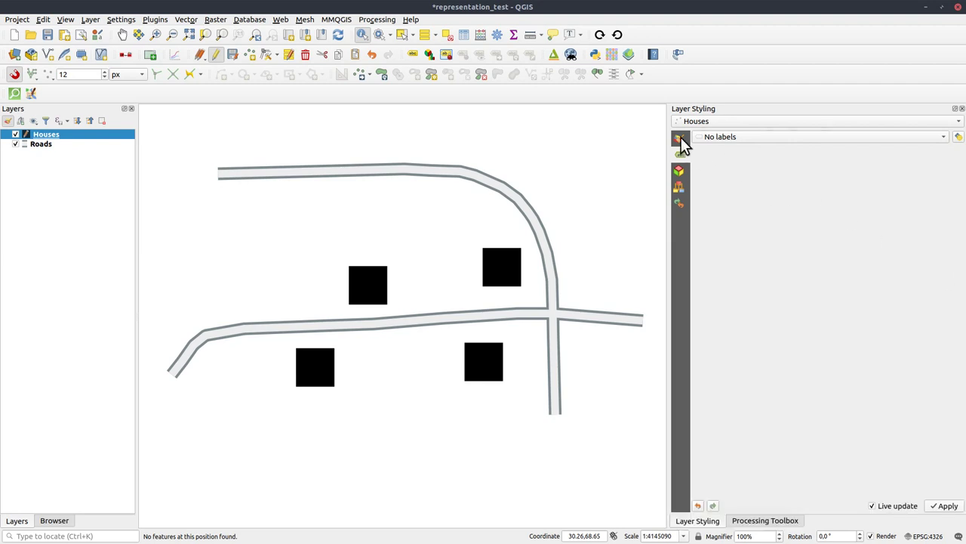
{"action": "left_click", "coordinate": [679, 138]}
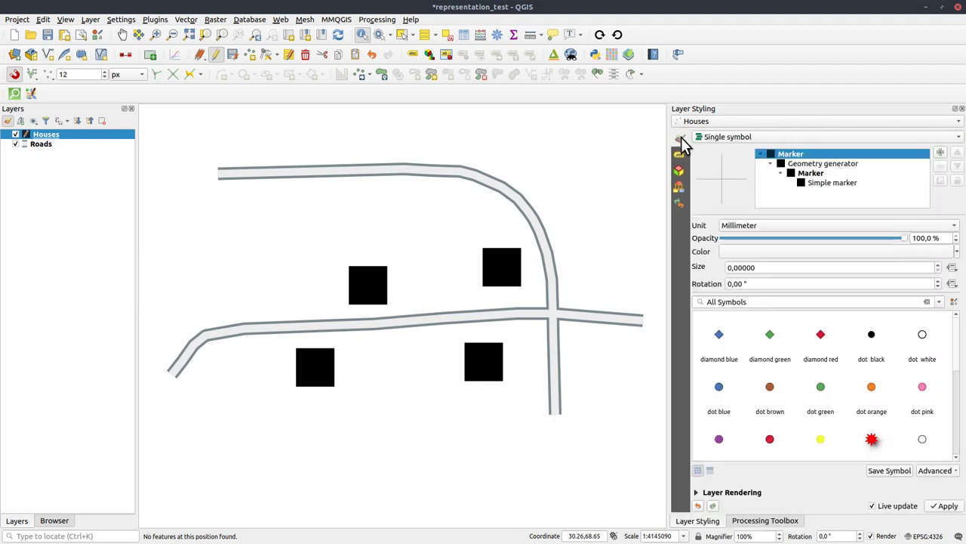
{"action": "left_click", "coordinate": [940, 154]}
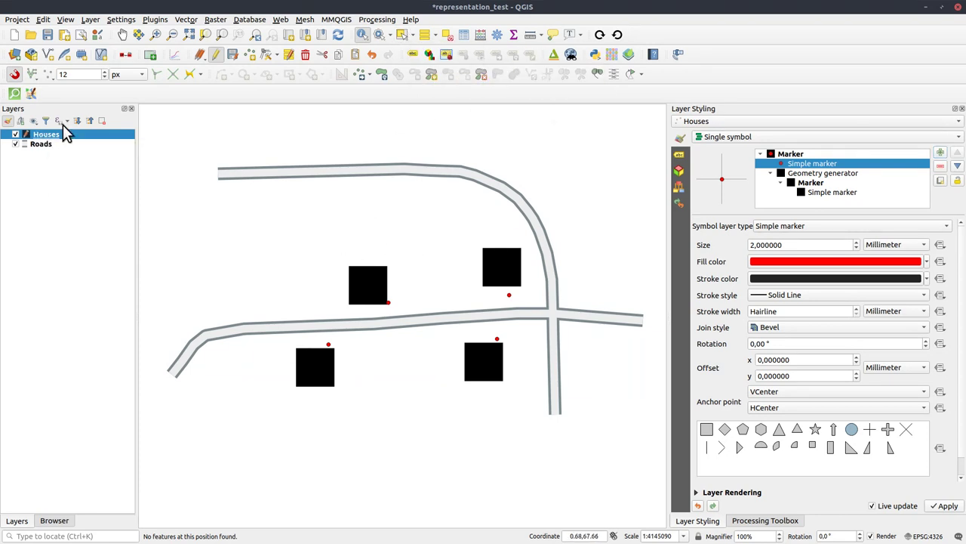
{"action": "left_click", "coordinate": [217, 58]}
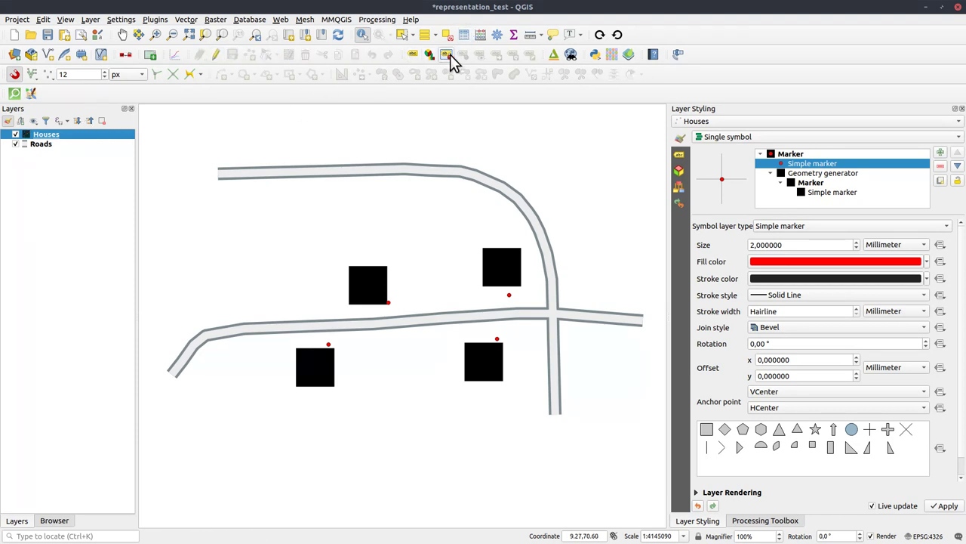
Re-enable Single labels for Houses and move the left-middle house's label above it
{"action": "left_click", "coordinate": [681, 154]}
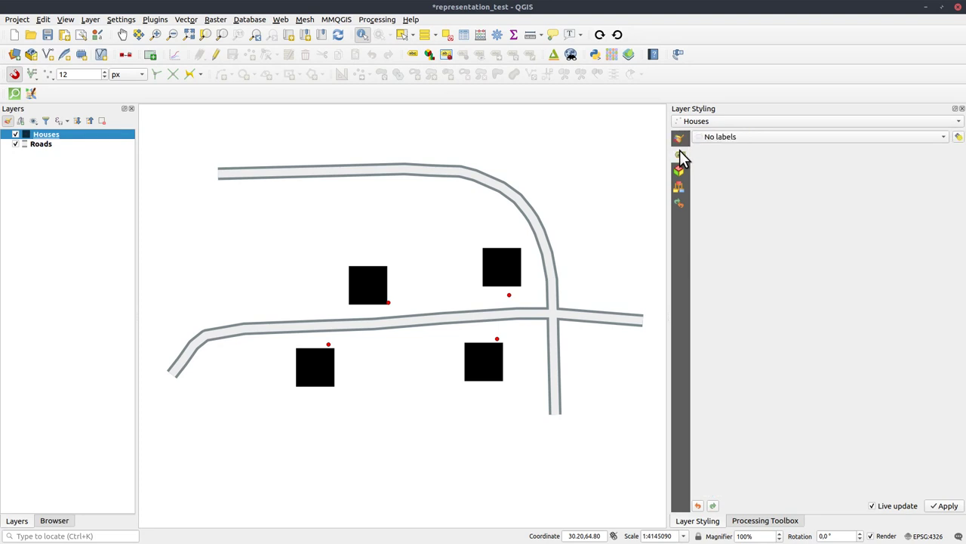
{"action": "left_click", "coordinate": [718, 139]}
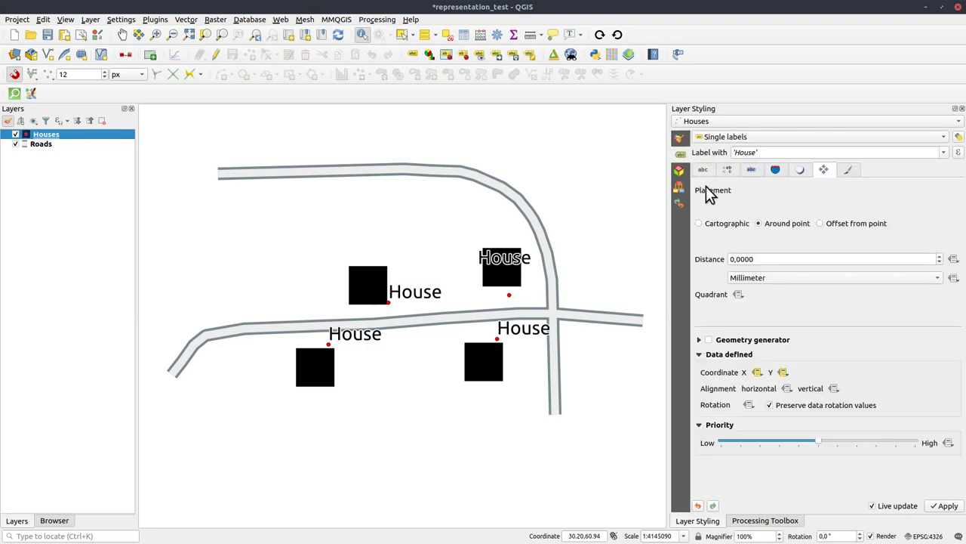
{"action": "left_click", "coordinate": [497, 55]}
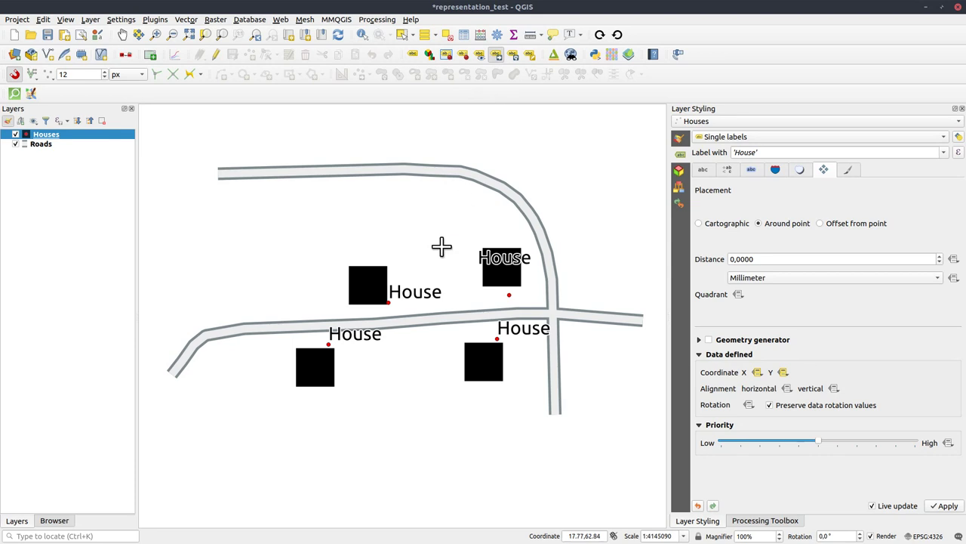
{"action": "left_click", "coordinate": [411, 291]}
{"action": "left_click", "coordinate": [360, 252]}
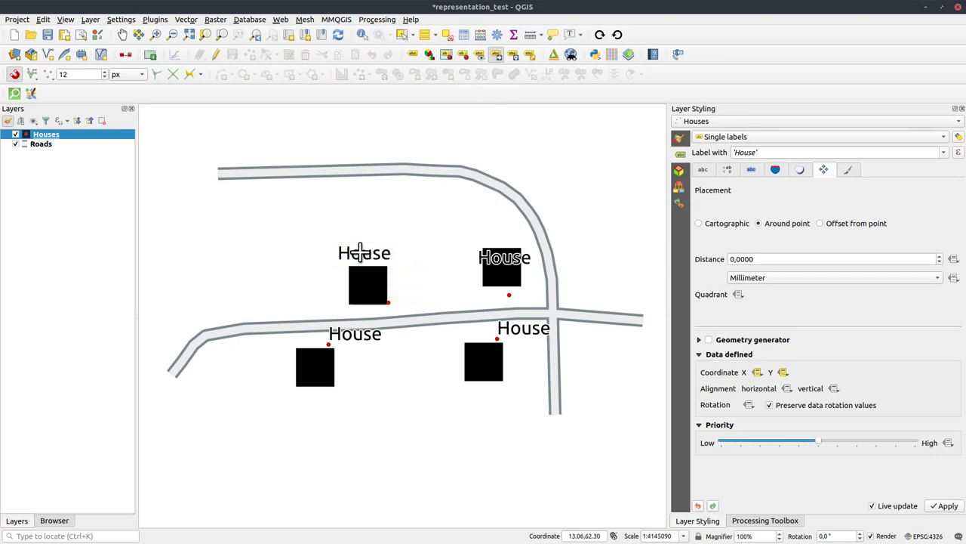
Move the lower-left and lower-right labels below their houses and the upper-right label above
{"action": "left_click", "coordinate": [343, 335]}
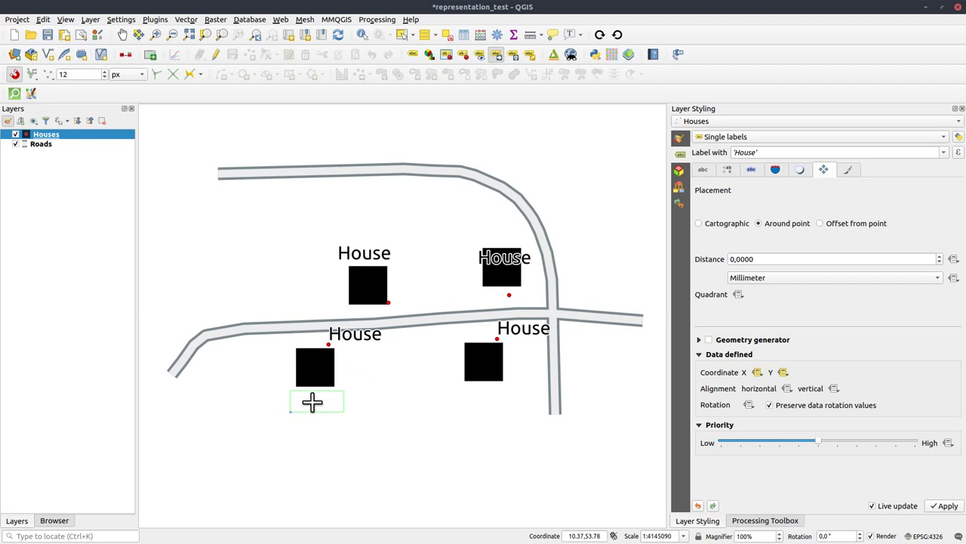
{"action": "left_click", "coordinate": [311, 401]}
{"action": "left_click", "coordinate": [522, 330]}
{"action": "left_click", "coordinate": [483, 392]}
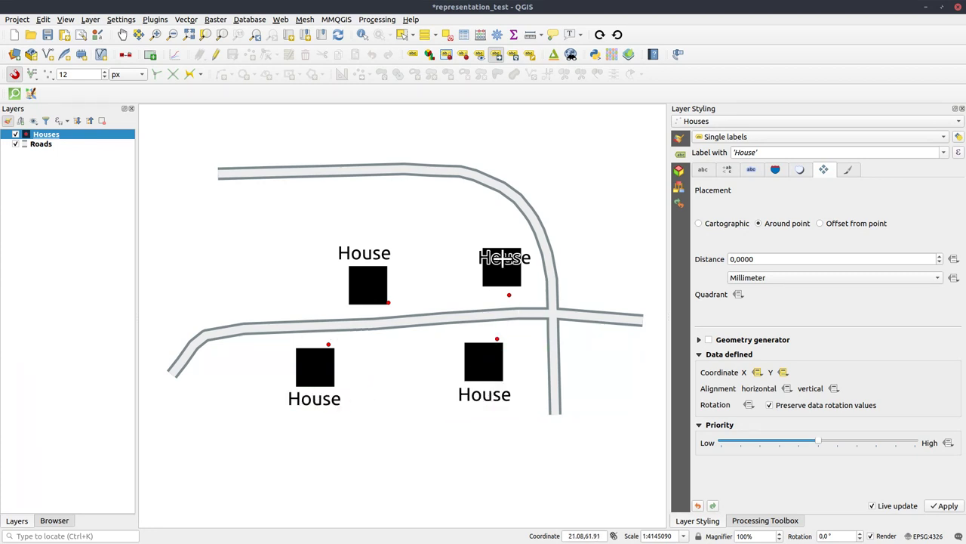
{"action": "left_click", "coordinate": [505, 257]}
{"action": "left_click", "coordinate": [498, 234]}
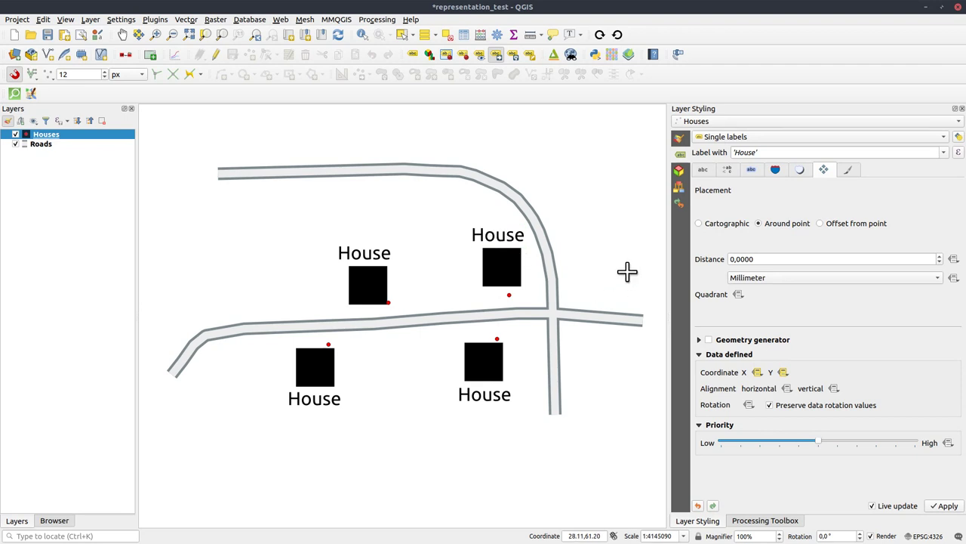